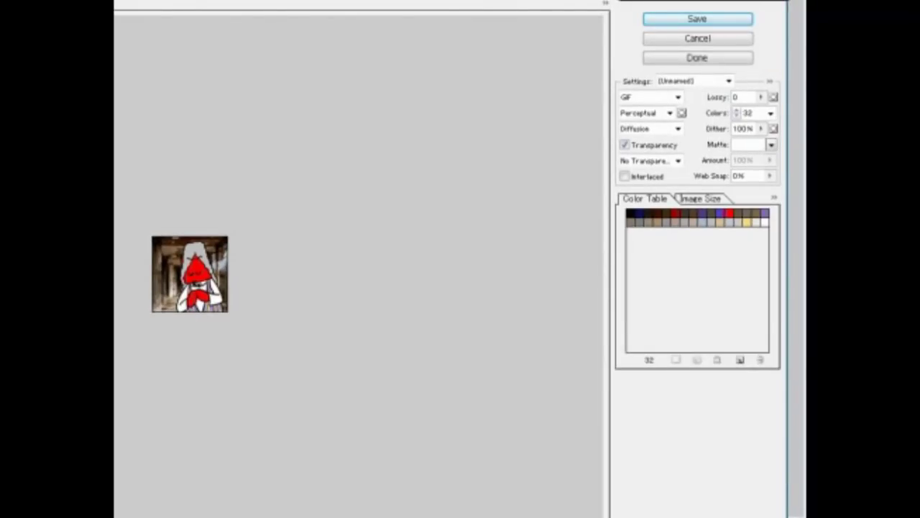
- Save the optimized GIF as Azrael02.gif in the Avatar-New folder and close its document without saving changes
{"action": "key", "text": "Return"}
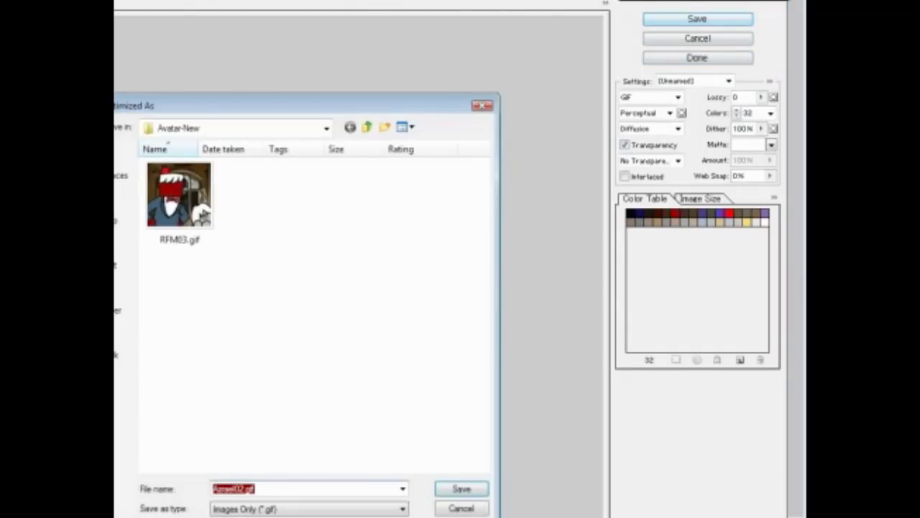
{"action": "key", "text": "Return"}
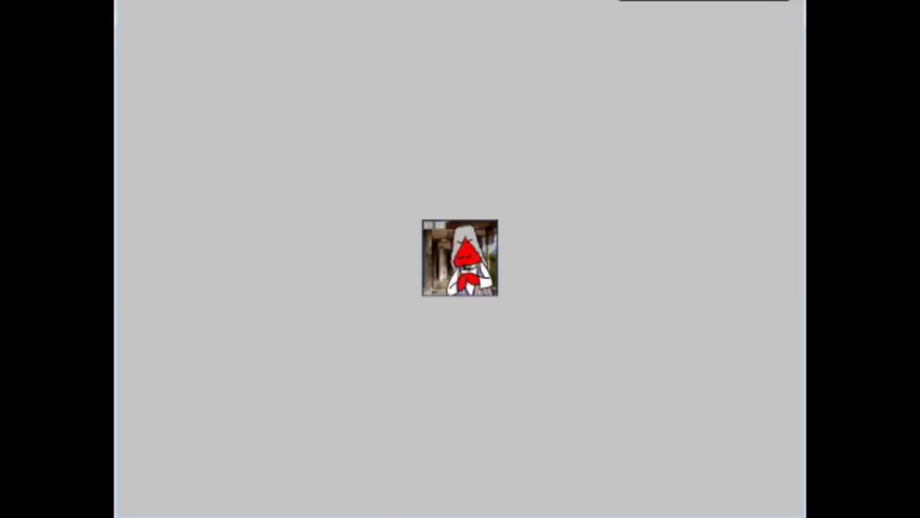
{"action": "key", "text": "ctrl+w"}
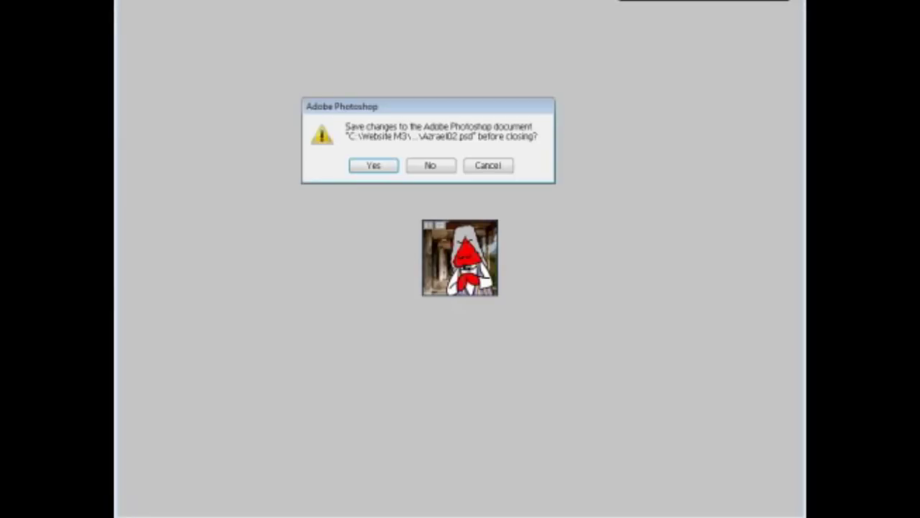
{"action": "left_click", "coordinate": [431, 165]}
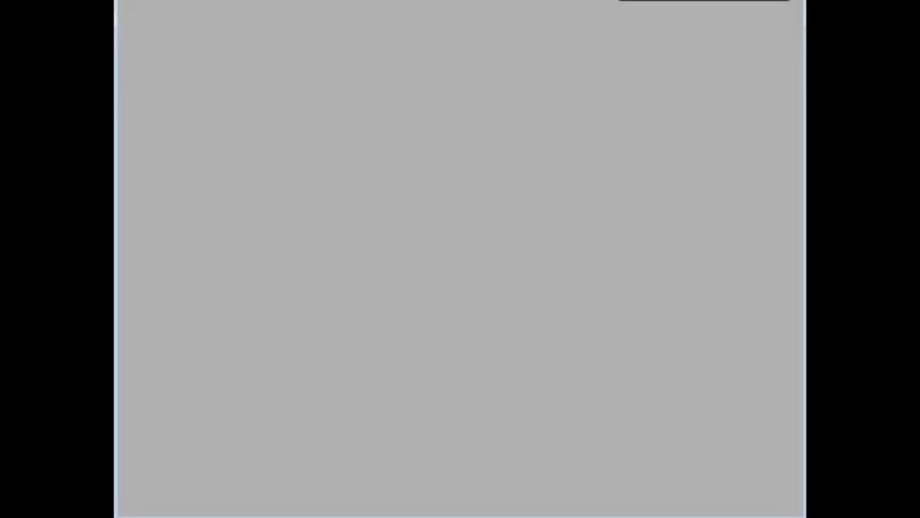
- Create a new 400 x 400 pixel document and maximize its window
{"action": "key", "text": "alt+f"}
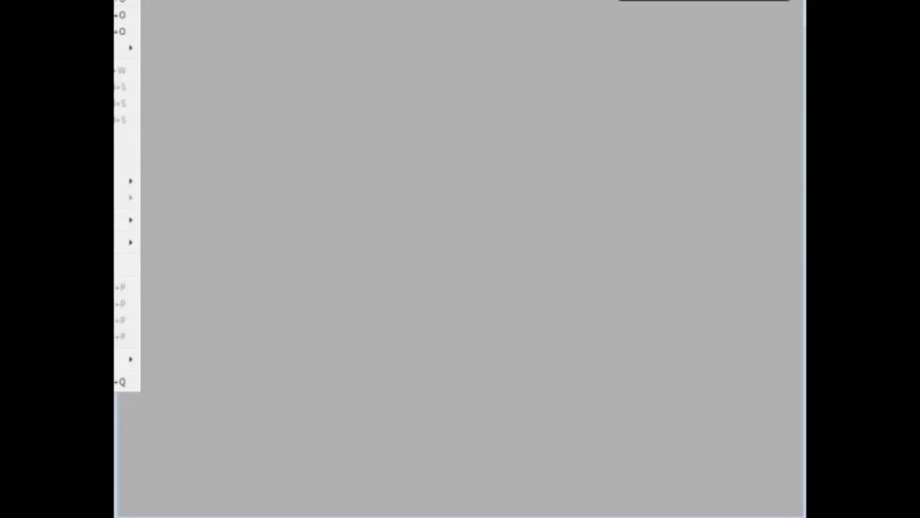
{"action": "key", "text": "ctrl+n"}
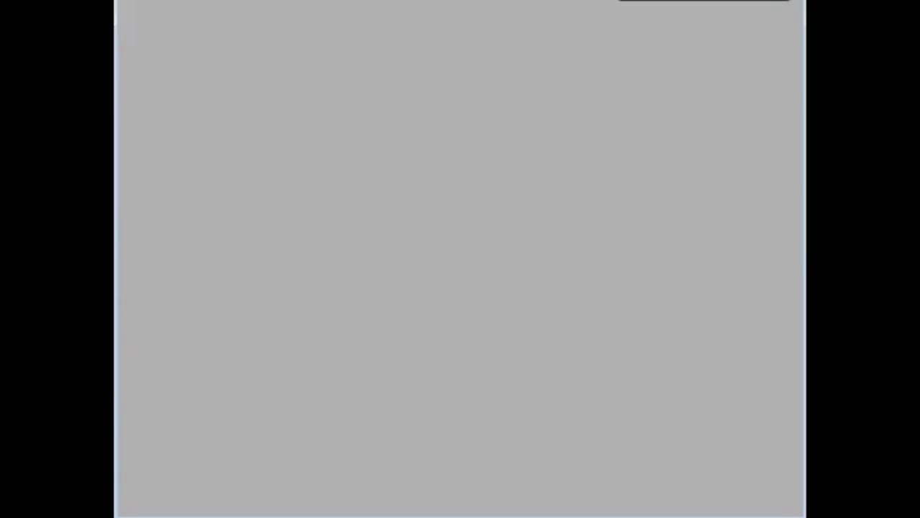
{"action": "key", "text": "Tab"}
{"action": "key", "text": "Tab"}
{"action": "type", "text": "400"}
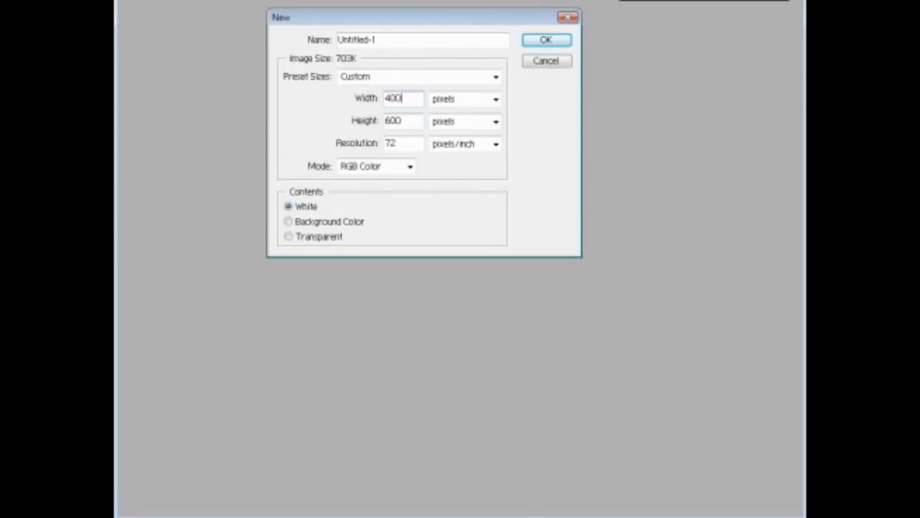
{"action": "key", "text": "Tab"}
{"action": "type", "text": "400"}
{"action": "key", "text": "Return"}
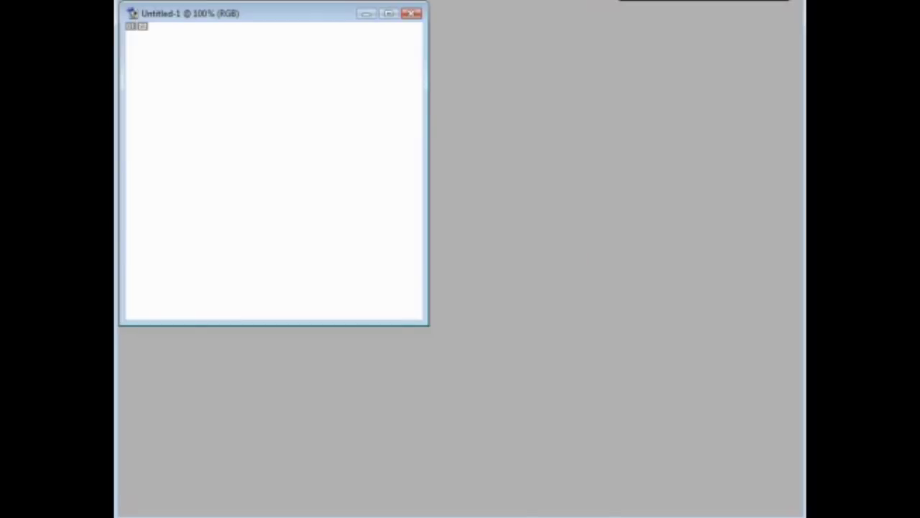
{"action": "left_click", "coordinate": [389, 13]}
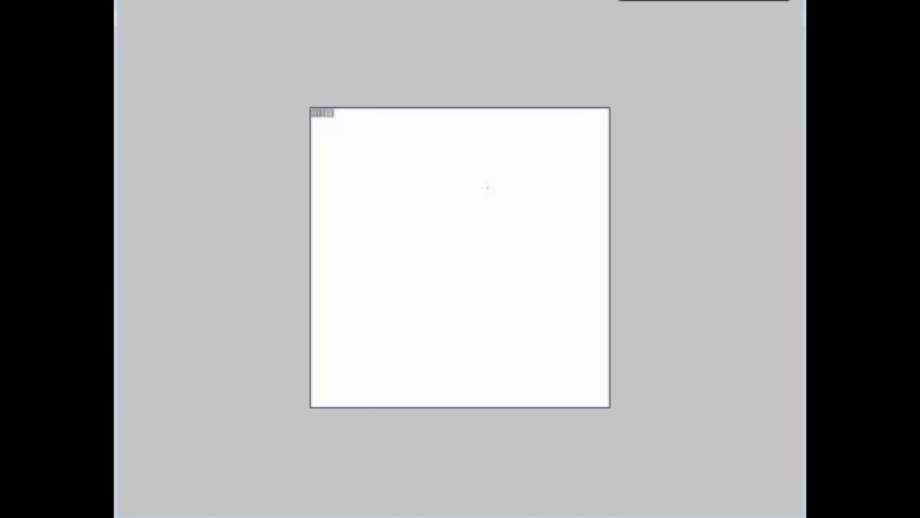
- Sketch the figure's two chest contours and the torso lines below them in light blue
{"action": "mouse_move", "coordinate": [486, 113]}
{"action": "left_mouse_down"}
{"action": "mouse_move", "coordinate": [421, 266]}
{"action": "mouse_move", "coordinate": [461, 325]}
{"action": "left_mouse_up"}
{"action": "mouse_move", "coordinate": [419, 284]}
{"action": "left_mouse_down"}
{"action": "mouse_move", "coordinate": [512, 311]}
{"action": "mouse_move", "coordinate": [530, 286]}
{"action": "mouse_move", "coordinate": [423, 297]}
{"action": "mouse_move", "coordinate": [514, 310]}
{"action": "left_mouse_up"}
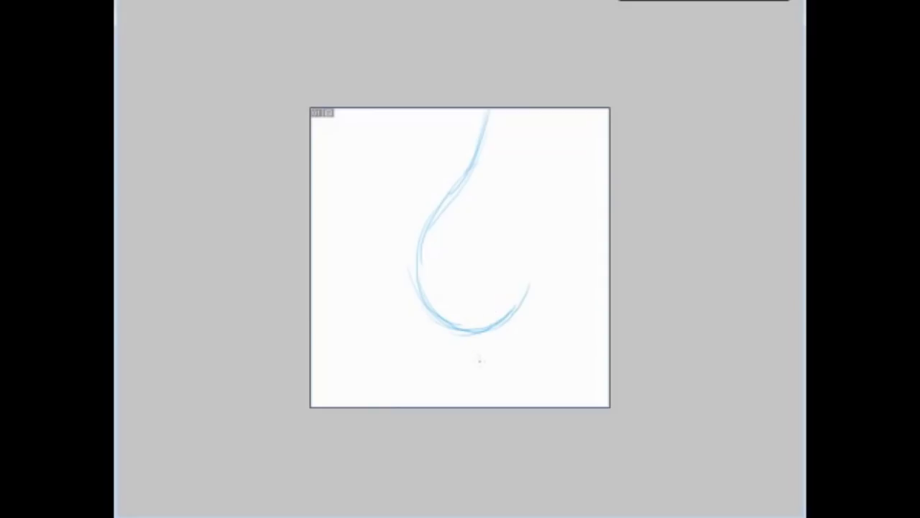
{"action": "left_click_drag", "start_coordinate": [472, 335], "coordinate": [476, 406]}
{"action": "mouse_move", "coordinate": [496, 362]}
{"action": "left_mouse_down"}
{"action": "mouse_move", "coordinate": [478, 401]}
{"action": "mouse_move", "coordinate": [488, 406]}
{"action": "left_mouse_up"}
{"action": "left_click_drag", "start_coordinate": [578, 210], "coordinate": [562, 287]}
{"action": "left_click_drag", "start_coordinate": [580, 228], "coordinate": [586, 336]}
{"action": "left_click_drag", "start_coordinate": [561, 302], "coordinate": [610, 338]}
{"action": "left_click_drag", "start_coordinate": [570, 231], "coordinate": [557, 281]}
{"action": "mouse_move", "coordinate": [572, 194]}
{"action": "left_mouse_down"}
{"action": "mouse_move", "coordinate": [562, 248]}
{"action": "mouse_move", "coordinate": [570, 215]}
{"action": "left_mouse_up"}
- Switch to the file browser and open the comic page NE790.jpg from the Strips folder in Website M3
{"action": "key", "text": "alt+Tab"}
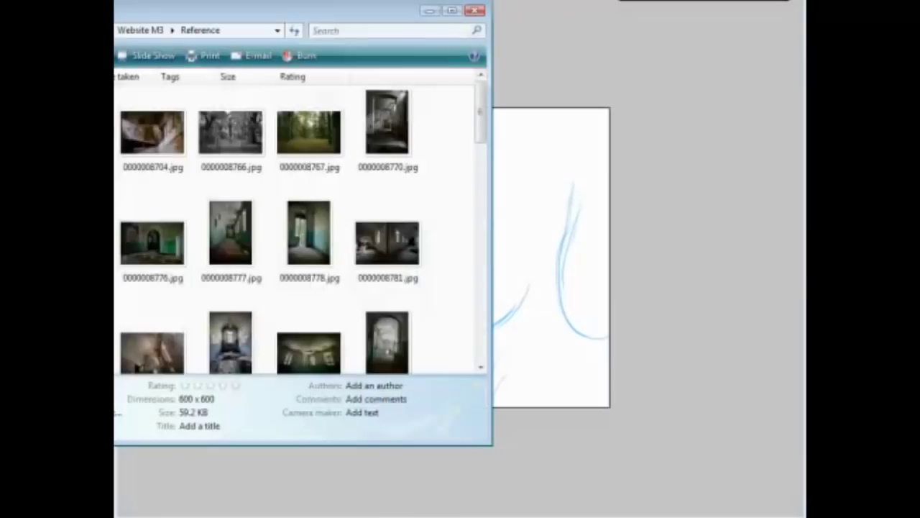
{"action": "key", "text": "alt+Tab"}
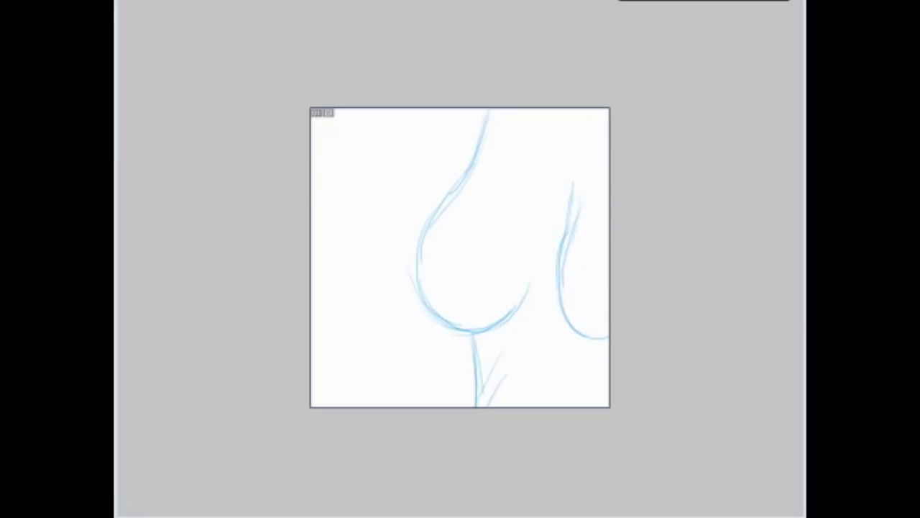
{"action": "key", "text": "alt+Tab"}
{"action": "left_click", "coordinate": [231, 241]}
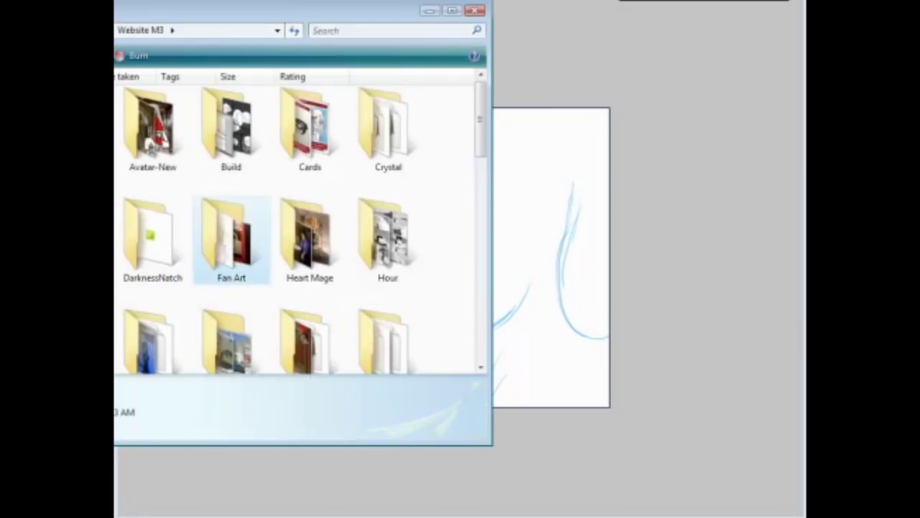
{"action": "scroll", "coordinate": [295, 230], "scroll_direction": "down", "scroll_amount": 5}
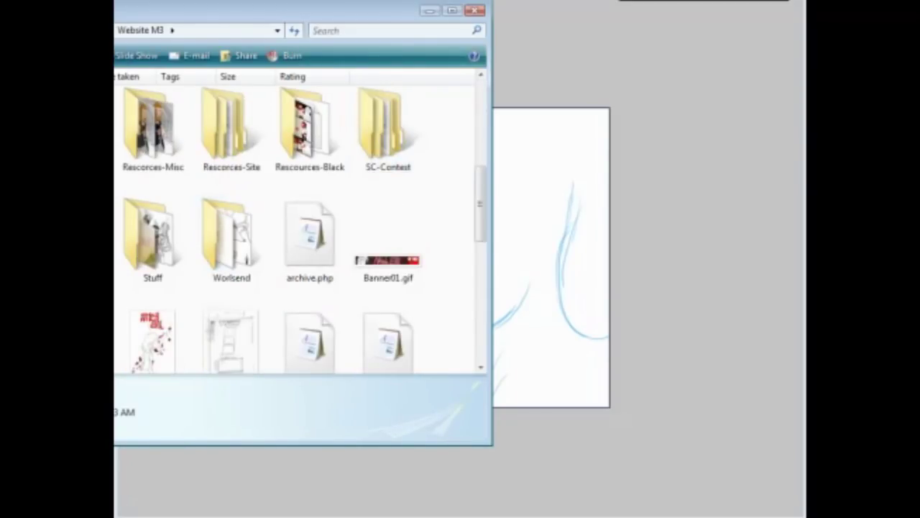
{"action": "key", "text": "Return"}
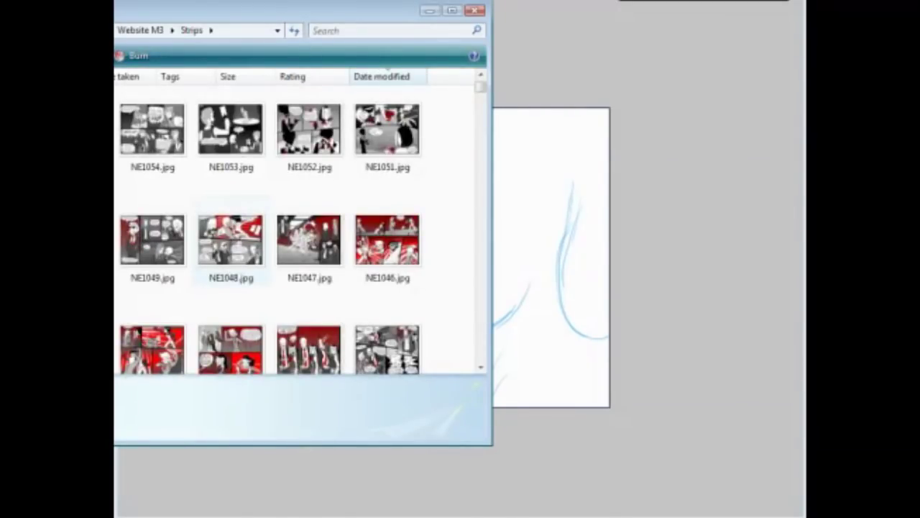
{"action": "type", "text": "ne78"}
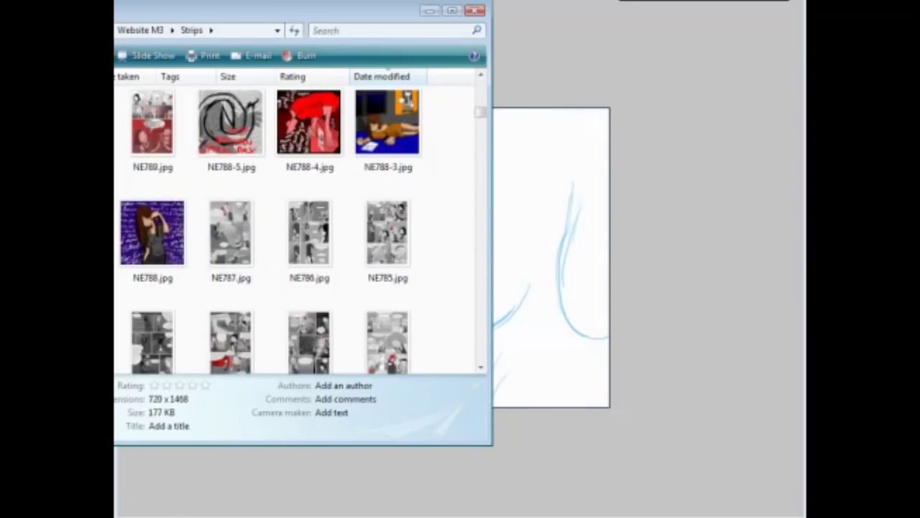
{"action": "key", "text": "Return"}
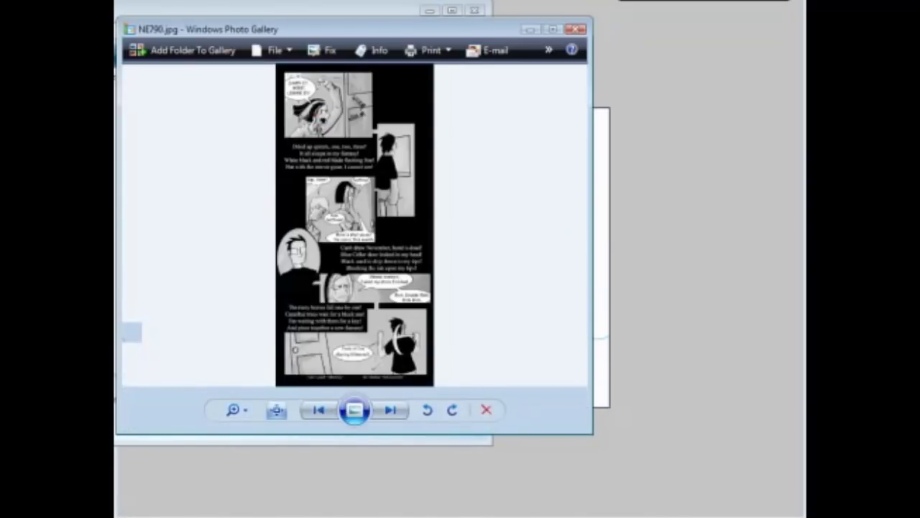
- View NE790.jpg at actual size and examine how the characters are drawn in its panels
{"action": "left_click", "coordinate": [277, 410]}
{"action": "left_click_drag", "start_coordinate": [354, 273], "coordinate": [365, 43]}
{"action": "left_click_drag", "start_coordinate": [365, 331], "coordinate": [293, 110]}
{"action": "left_click_drag", "start_coordinate": [293, 331], "coordinate": [365, 171]}
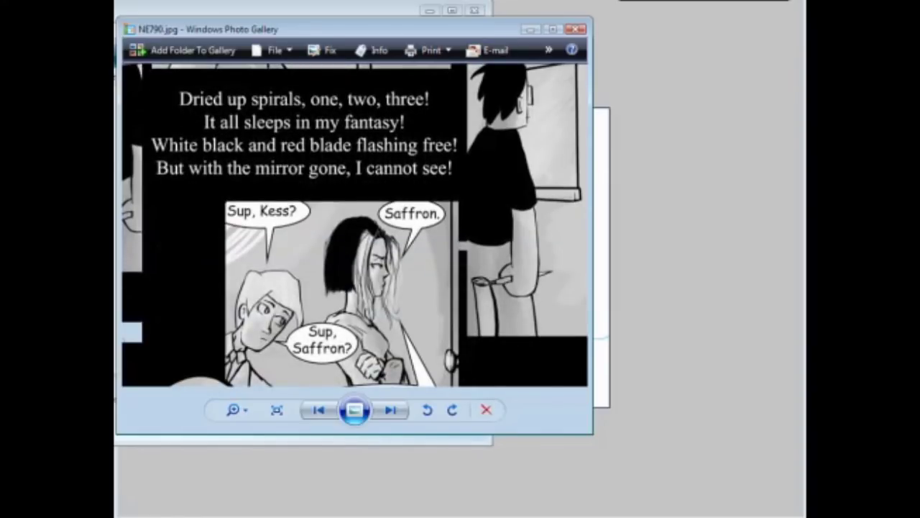
- Browse the neighbouring images from NE788 to NE793-Alpha for character reference
{"action": "key", "text": "Left"}
{"action": "key", "text": "Right"}
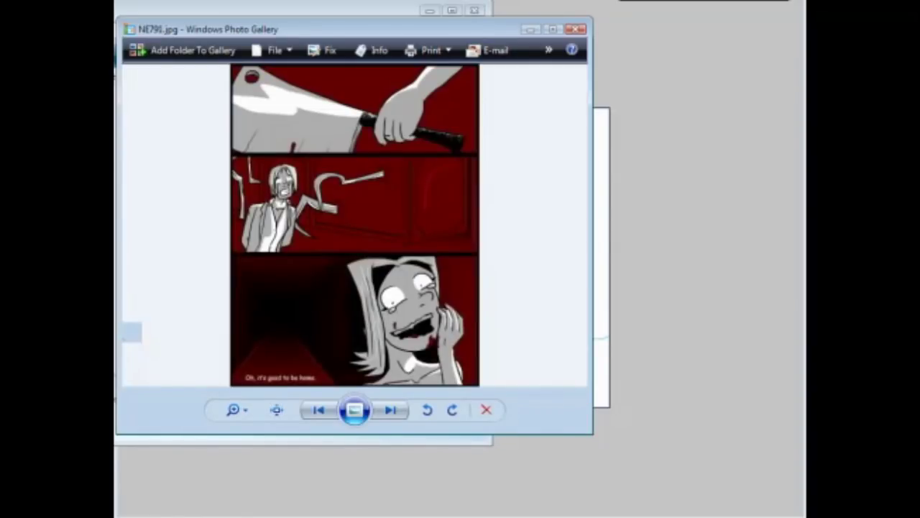
{"action": "key", "text": "Right"}
{"action": "key", "text": "Right"}
{"action": "key", "text": "Right"}
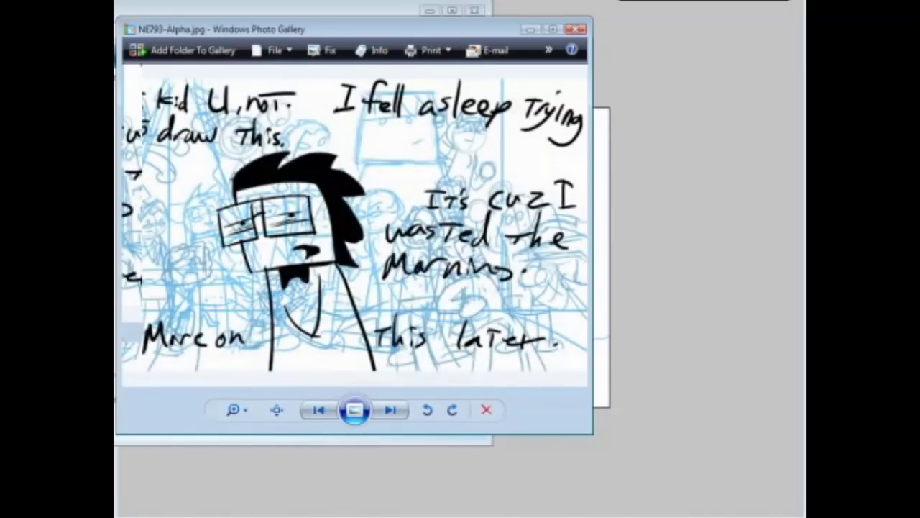
{"action": "key", "text": "Right"}
{"action": "key", "text": "Left"}
{"action": "key", "text": "Left"}
{"action": "key", "text": "Left"}
{"action": "key", "text": "Left"}
{"action": "key", "text": "Left"}
{"action": "key", "text": "Left"}
{"action": "key", "text": "Left"}
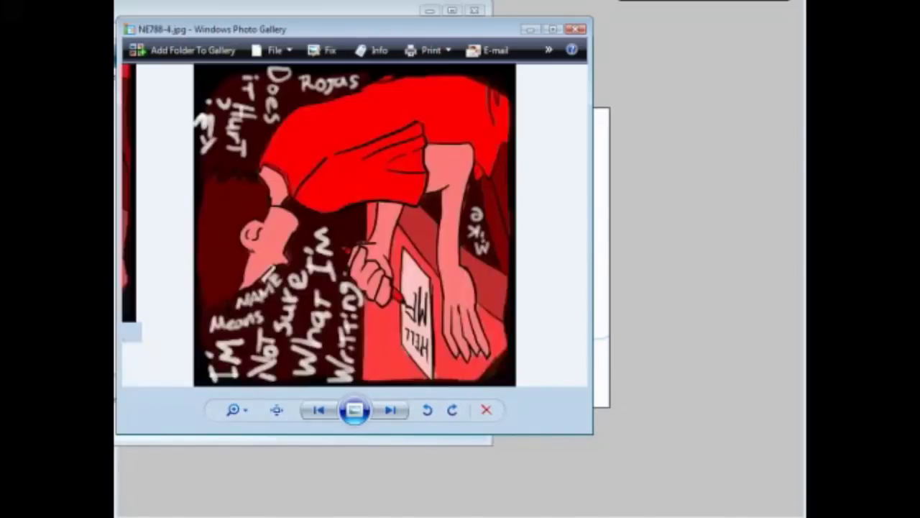
{"action": "key", "text": "Left"}
{"action": "key", "text": "Left"}
{"action": "key", "text": "Left"}
{"action": "key", "text": "Right"}
{"action": "key", "text": "Right"}
{"action": "key", "text": "Right"}
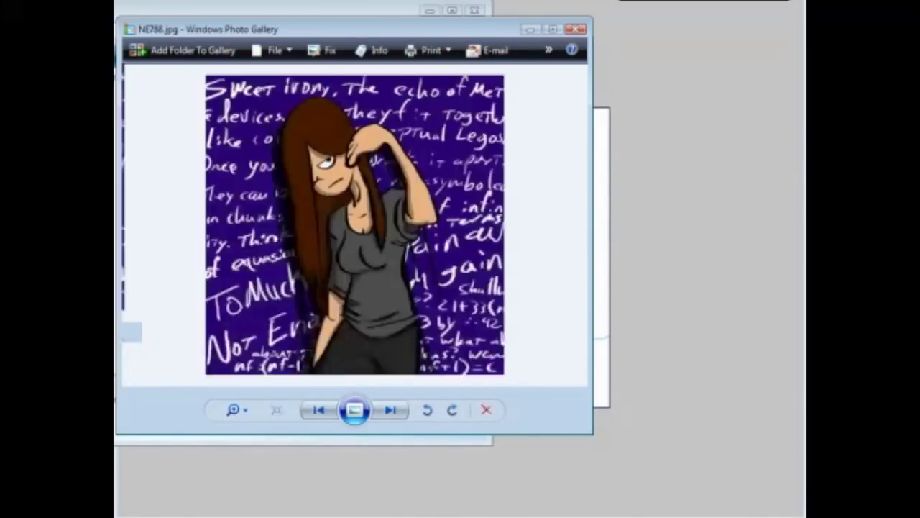
{"action": "key", "text": "Right"}
{"action": "key", "text": "Left"}
{"action": "key", "text": "Right"}
{"action": "key", "text": "Left"}
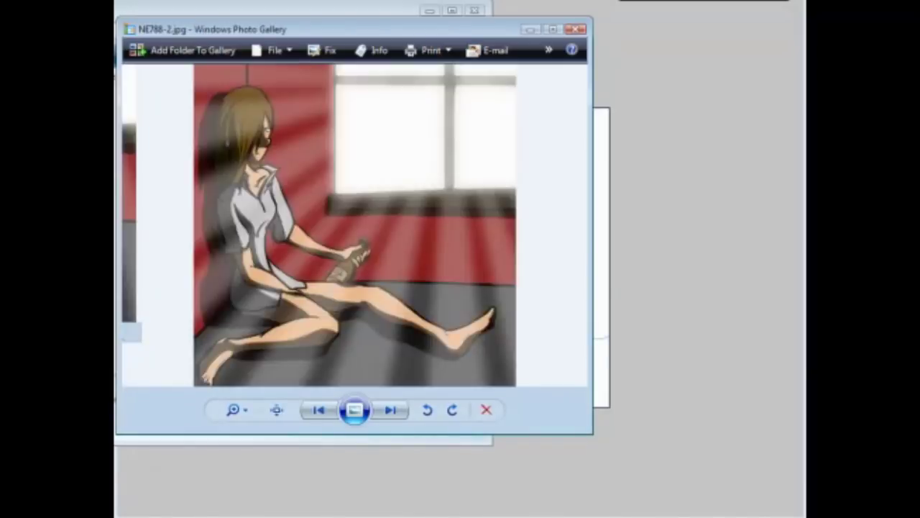
{"action": "key", "text": "Right"}
{"action": "key", "text": "Right"}
{"action": "key", "text": "Right"}
{"action": "key", "text": "Left"}
{"action": "key", "text": "Left"}
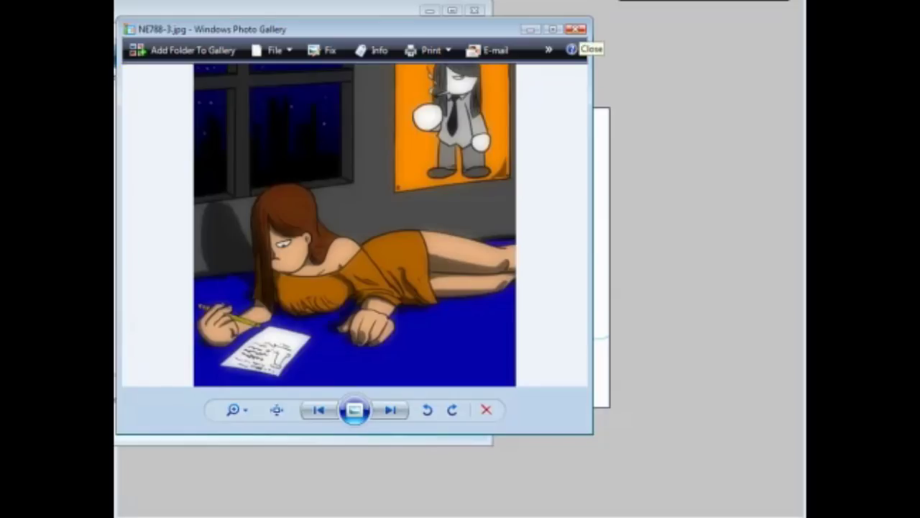
{"action": "key", "text": "Right"}
{"action": "key", "text": "Right"}
{"action": "key", "text": "Right"}
{"action": "key", "text": "Right"}
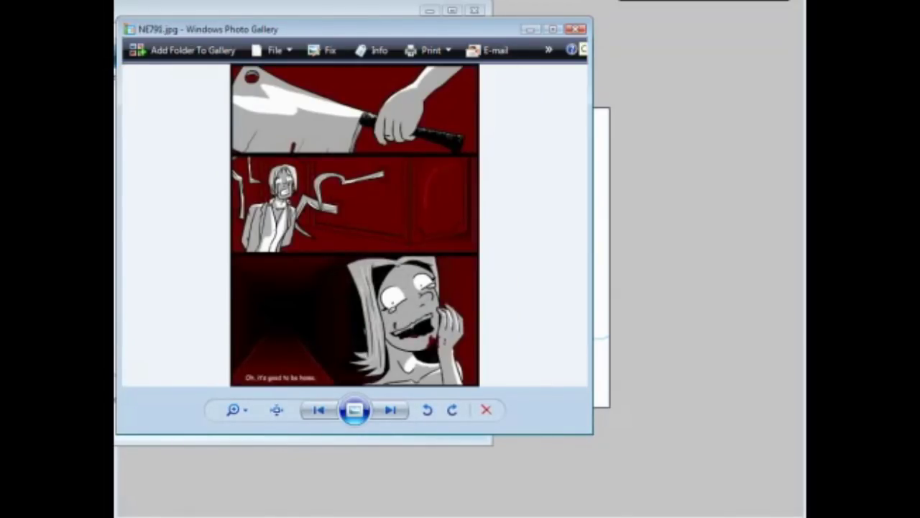
- Switch back to Photoshop and sketch the figure's outer shoulder and side outline in light blue beside the chest contour
{"action": "key", "text": "alt+Tab"}
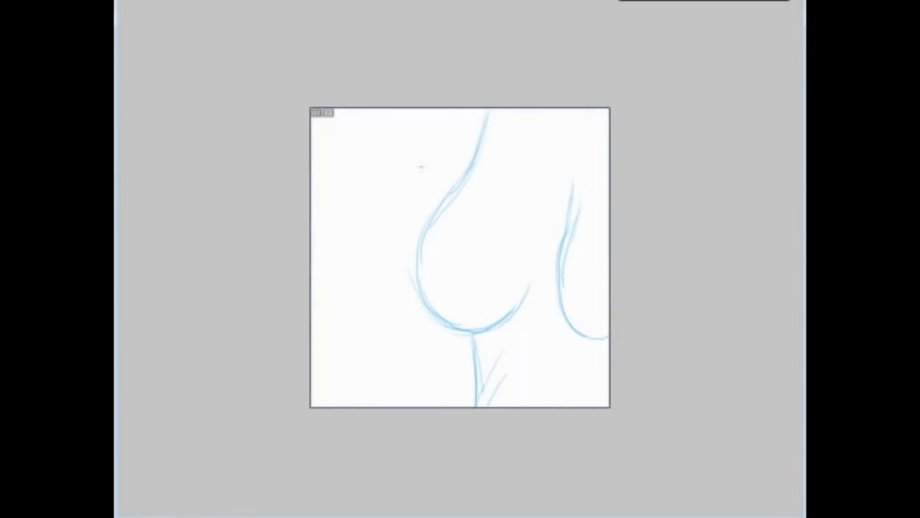
{"action": "mouse_move", "coordinate": [454, 111]}
{"action": "left_mouse_down"}
{"action": "mouse_move", "coordinate": [431, 164]}
{"action": "mouse_move", "coordinate": [427, 224]}
{"action": "left_mouse_up"}
{"action": "left_click_drag", "start_coordinate": [422, 319], "coordinate": [422, 381]}
{"action": "left_click_drag", "start_coordinate": [420, 305], "coordinate": [420, 407]}
{"action": "left_click_drag", "start_coordinate": [441, 120], "coordinate": [432, 172]}
{"action": "left_click_drag", "start_coordinate": [433, 184], "coordinate": [430, 199]}
{"action": "left_click_drag", "start_coordinate": [454, 108], "coordinate": [442, 146]}
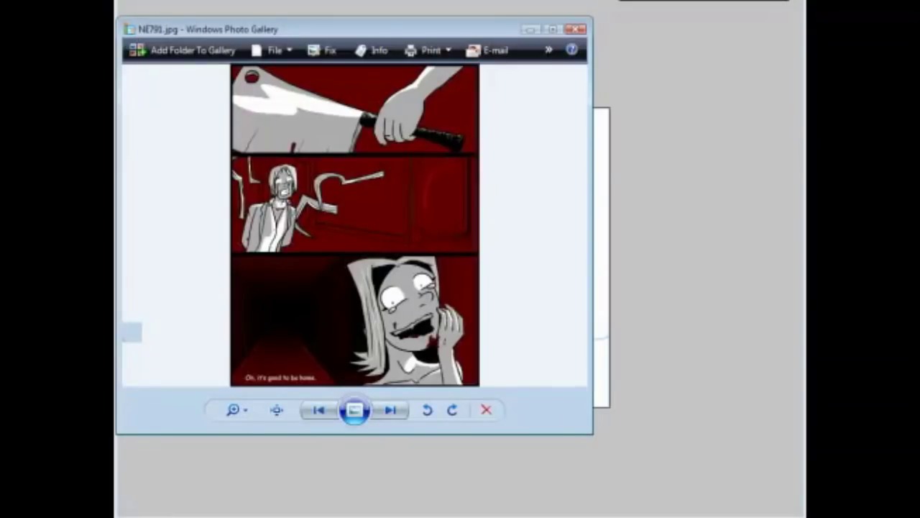
- Switch to the photo viewer and re-examine the panels of NE790.jpg at actual size
{"action": "key", "text": "Right"}
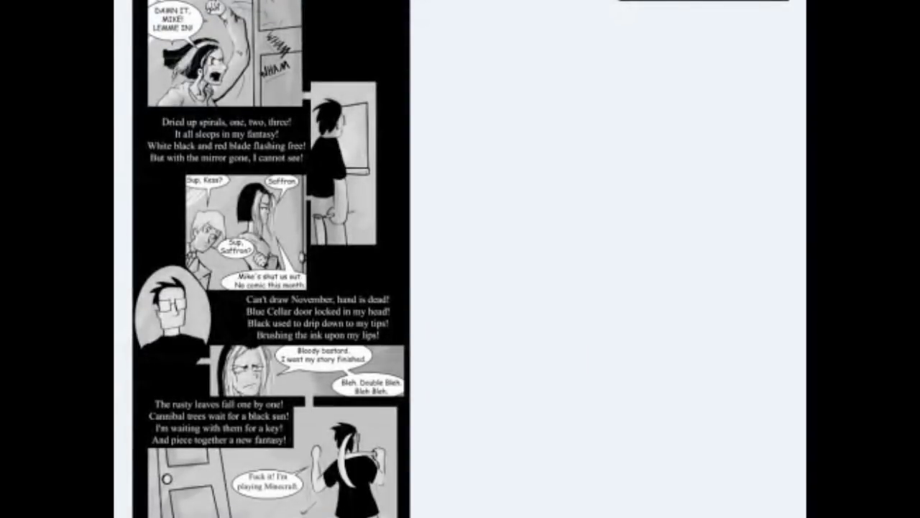
{"action": "key", "text": "super+Down"}
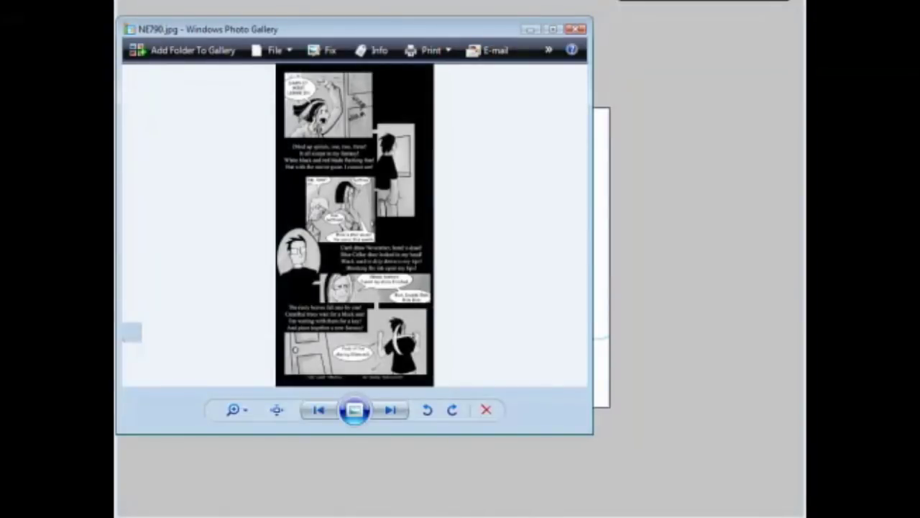
{"action": "left_click", "coordinate": [276, 409]}
{"action": "left_click_drag", "start_coordinate": [316, 86], "coordinate": [353, 477]}
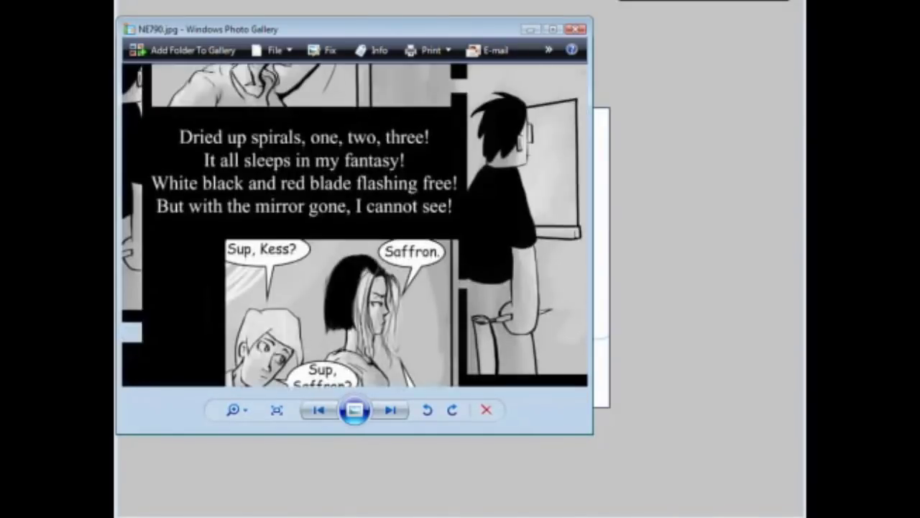
- Switch back to Photoshop, save the drawing as Sherrys Tit01 in Photoshop format in the Avvy Pics folder, and close the document
{"action": "key", "text": "alt+Tab"}
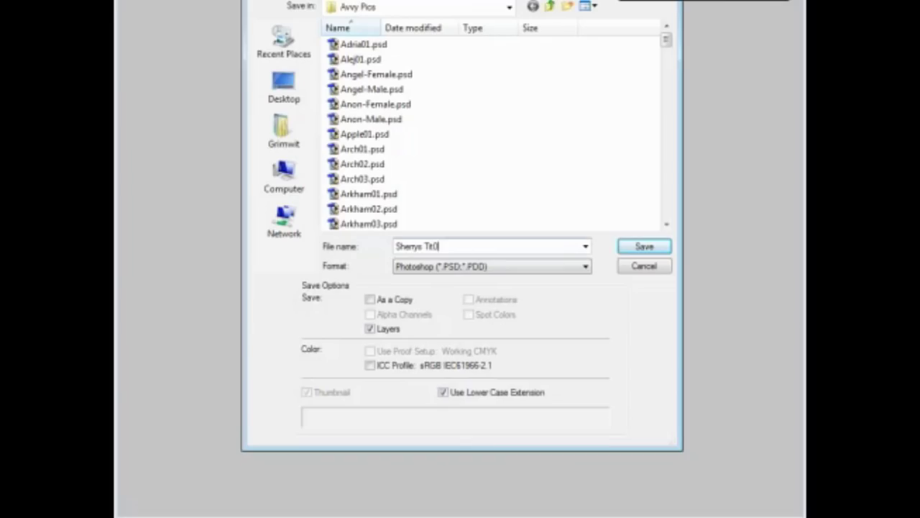
{"action": "type", "text": "1"}
{"action": "key", "text": "Return"}
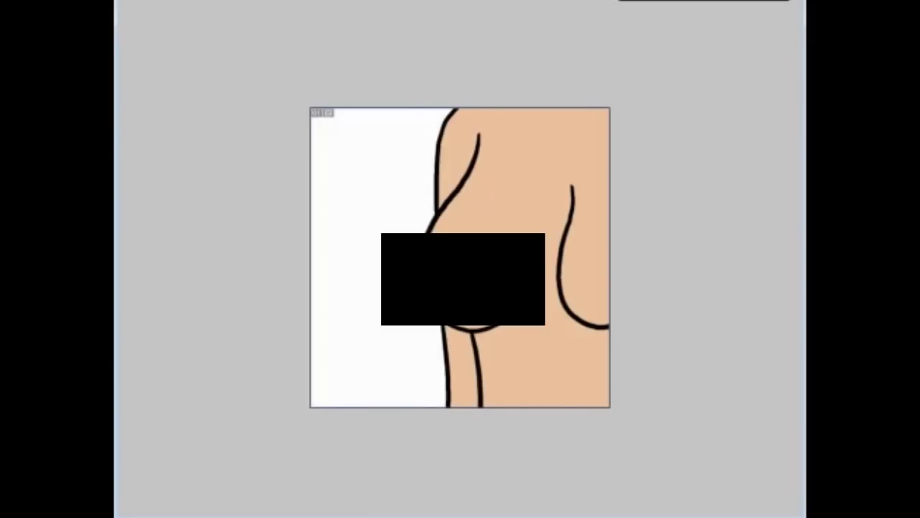
{"action": "key", "text": "ctrl+w"}
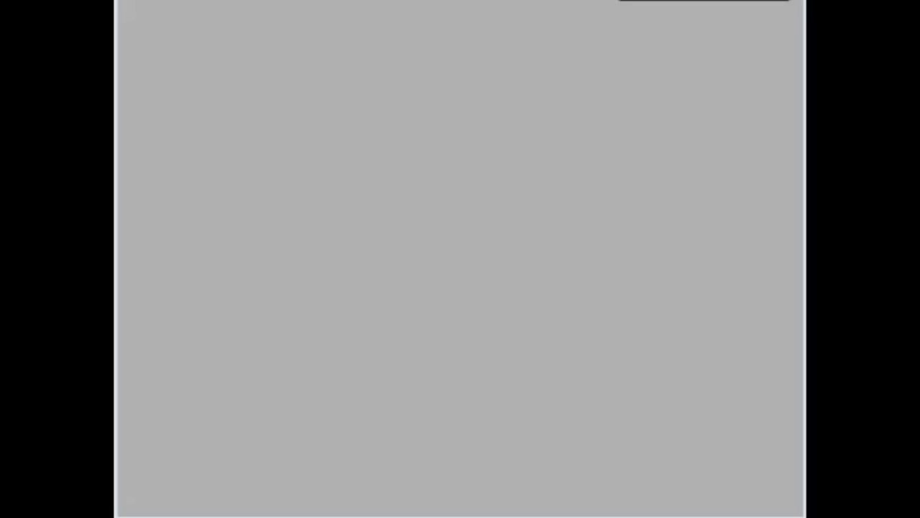
- Switch to the Strips folder and look through the comic strip thumbnails for another character to use as reference
{"action": "key", "text": "alt+Tab"}
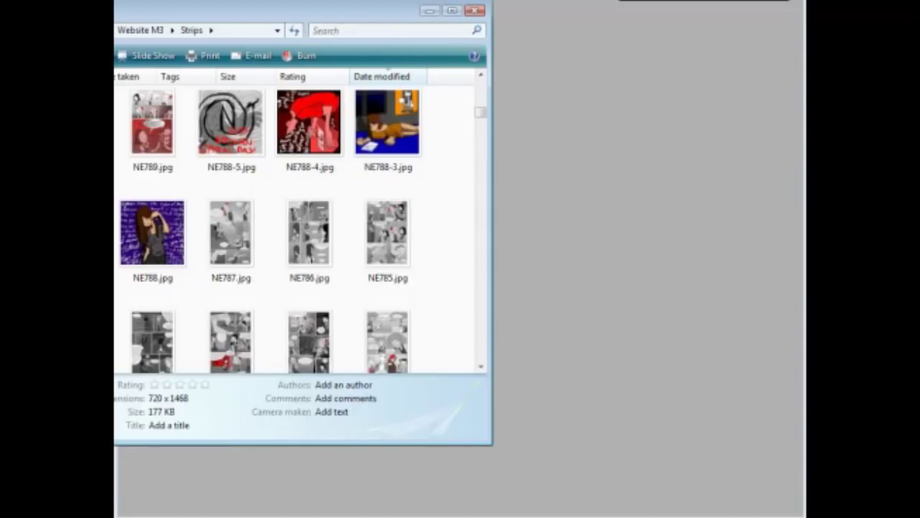
{"action": "scroll", "coordinate": [295, 230], "scroll_direction": "up", "scroll_amount": 5}
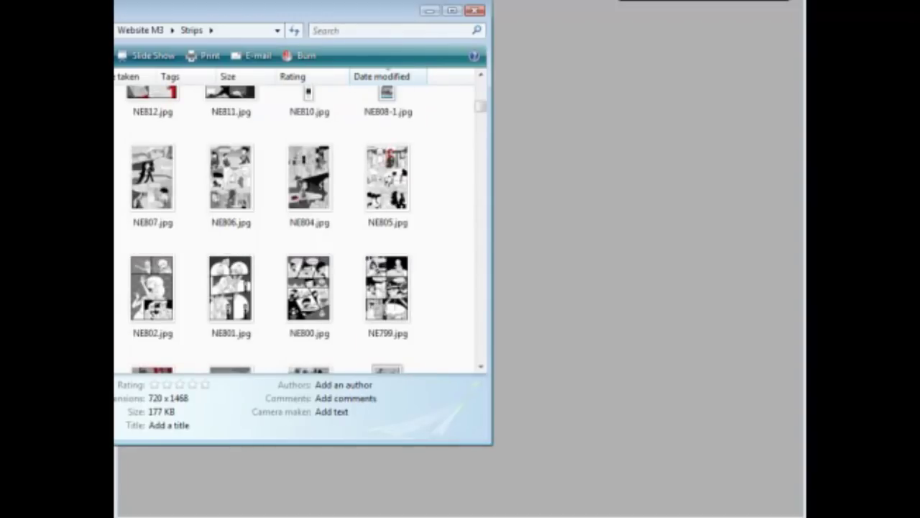
{"action": "scroll", "coordinate": [287, 221], "scroll_direction": "down", "scroll_amount": 4}
{"action": "scroll", "coordinate": [288, 221], "scroll_direction": "up", "scroll_amount": 6}
{"action": "scroll", "coordinate": [302, 230], "scroll_direction": "up", "scroll_amount": 5}
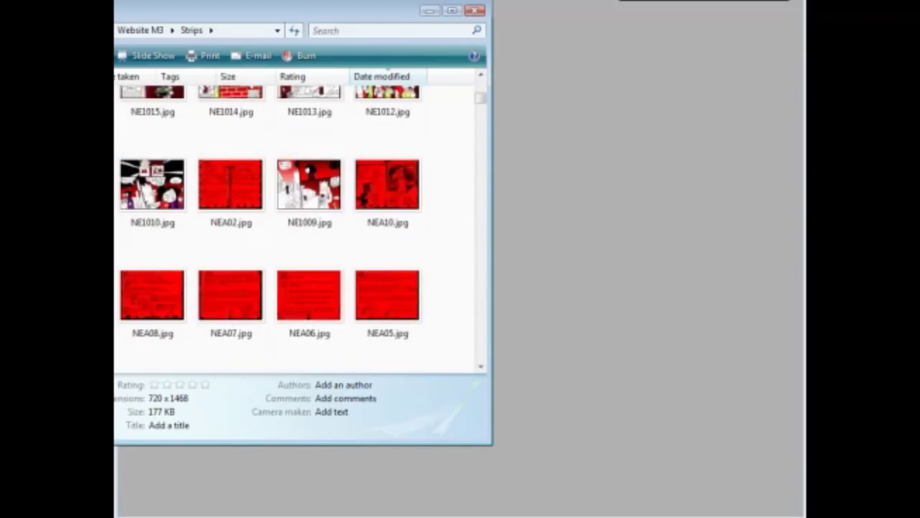
{"action": "scroll", "coordinate": [302, 230], "scroll_direction": "down", "scroll_amount": 10}
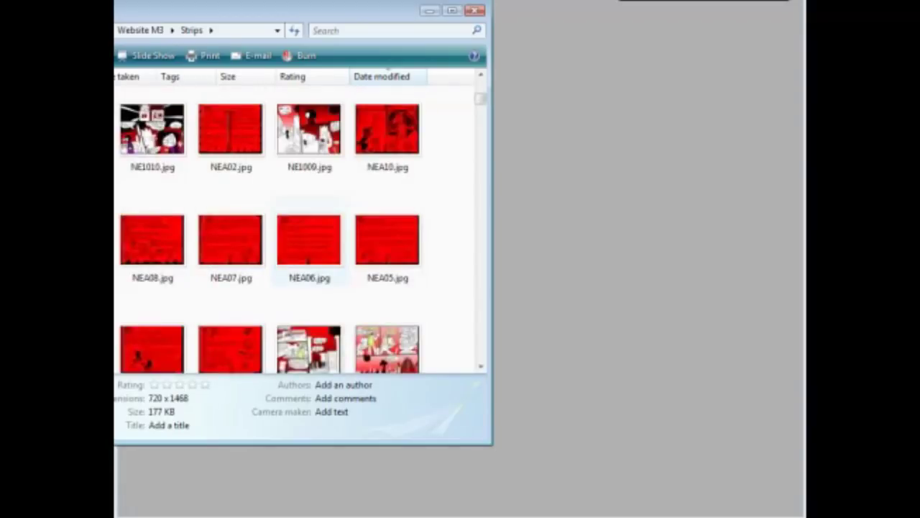
{"action": "scroll", "coordinate": [302, 230], "scroll_direction": "down", "scroll_amount": 6}
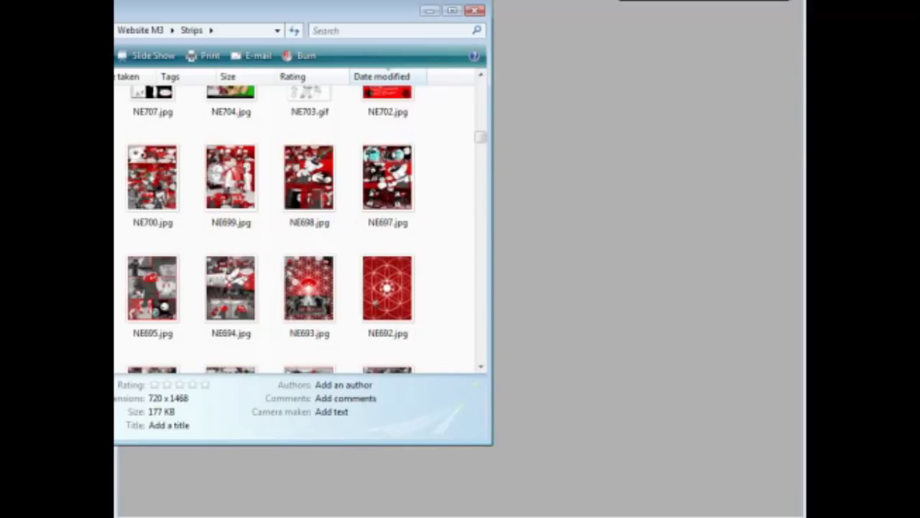
{"action": "scroll", "coordinate": [302, 230], "scroll_direction": "down", "scroll_amount": 5}
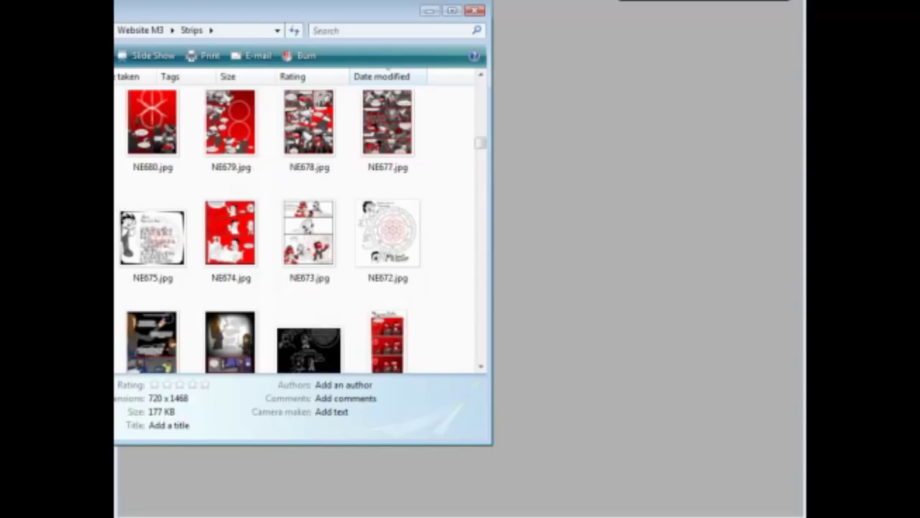
- Switch back to Photoshop and sketch a thin head circle with an extended jaw, a vertical centre line and an eye line
{"action": "key", "text": "alt+Tab"}
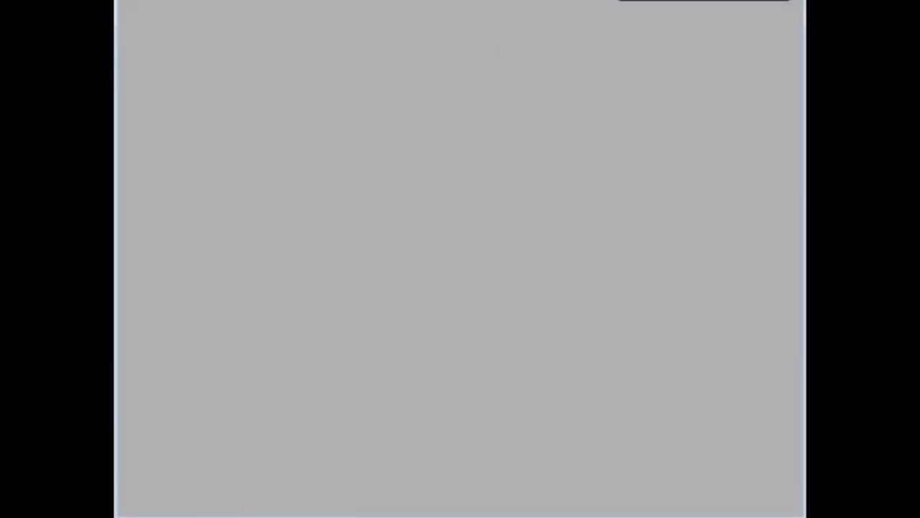
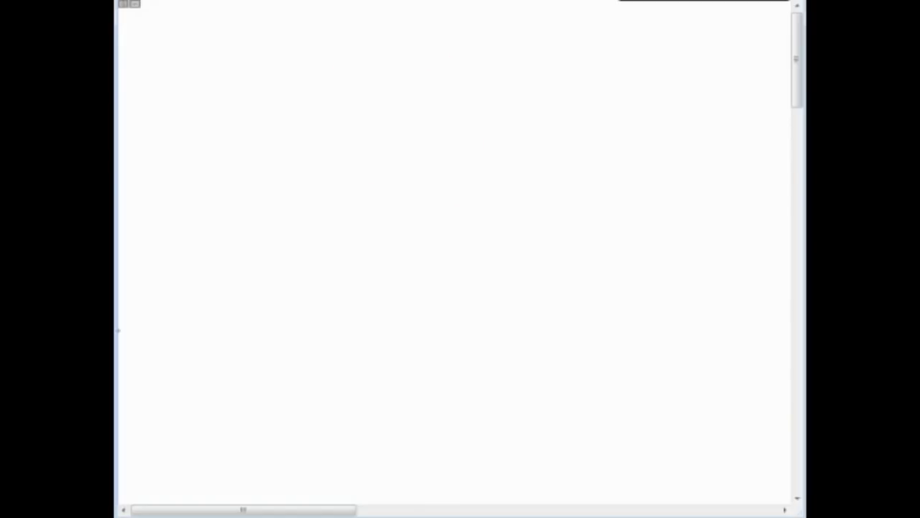
{"action": "mouse_move", "coordinate": [341, 137]}
{"action": "left_mouse_down"}
{"action": "mouse_move", "coordinate": [427, 170]}
{"action": "mouse_move", "coordinate": [374, 203]}
{"action": "mouse_move", "coordinate": [325, 102]}
{"action": "left_mouse_up"}
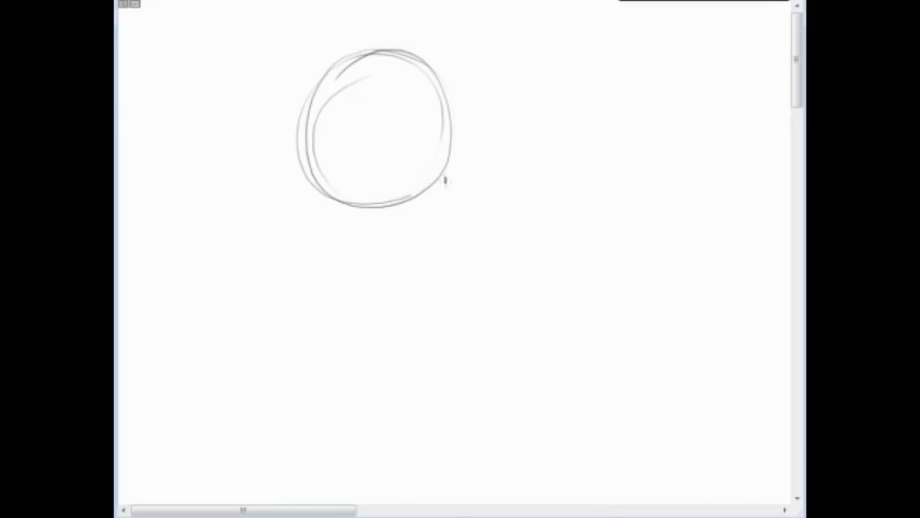
{"action": "left_click_drag", "start_coordinate": [450, 107], "coordinate": [440, 286]}
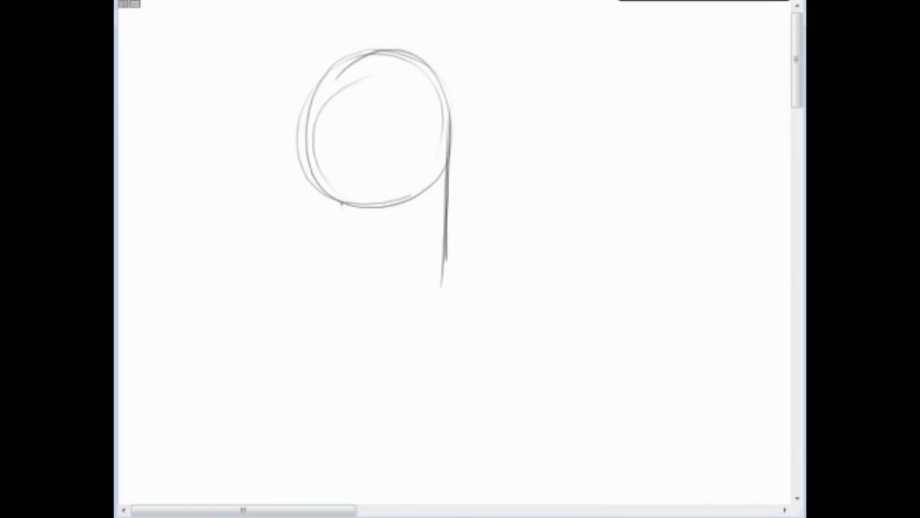
{"action": "left_click_drag", "start_coordinate": [341, 223], "coordinate": [381, 280]}
{"action": "mouse_move", "coordinate": [335, 221]}
{"action": "left_mouse_down"}
{"action": "mouse_move", "coordinate": [394, 284]}
{"action": "mouse_move", "coordinate": [421, 278]}
{"action": "left_mouse_up"}
{"action": "mouse_move", "coordinate": [381, 285]}
{"action": "left_mouse_down"}
{"action": "mouse_move", "coordinate": [440, 257]}
{"action": "mouse_move", "coordinate": [448, 209]}
{"action": "left_mouse_up"}
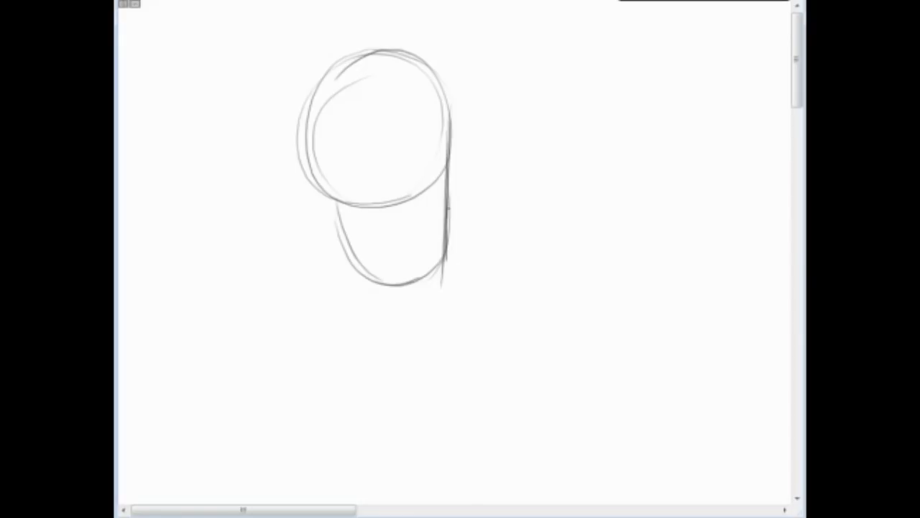
{"action": "left_click_drag", "start_coordinate": [423, 286], "coordinate": [439, 215]}
{"action": "left_click_drag", "start_coordinate": [400, 78], "coordinate": [404, 266]}
{"action": "left_click_drag", "start_coordinate": [352, 180], "coordinate": [442, 169]}
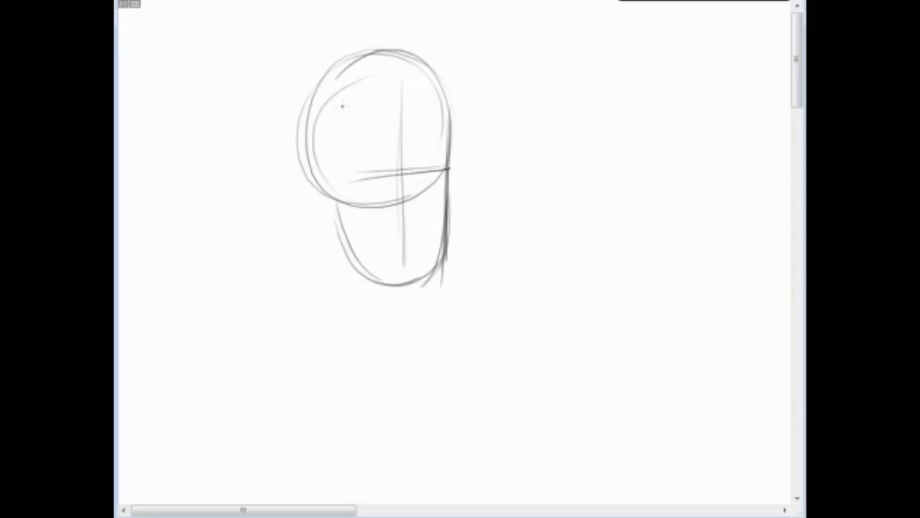
- Sketch the long straight hair outline on both sides of the head and a slanted fringe line across the forehead
{"action": "left_click_drag", "start_coordinate": [345, 56], "coordinate": [297, 196]}
{"action": "left_click_drag", "start_coordinate": [305, 95], "coordinate": [298, 253]}
{"action": "left_click_drag", "start_coordinate": [299, 152], "coordinate": [295, 274]}
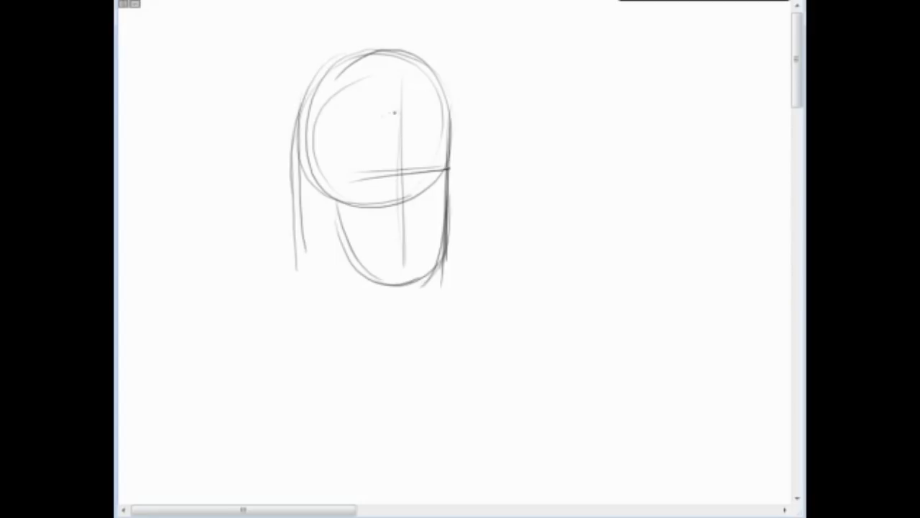
{"action": "mouse_move", "coordinate": [320, 130]}
{"action": "left_mouse_down"}
{"action": "mouse_move", "coordinate": [465, 108]}
{"action": "mouse_move", "coordinate": [386, 50]}
{"action": "left_mouse_up"}
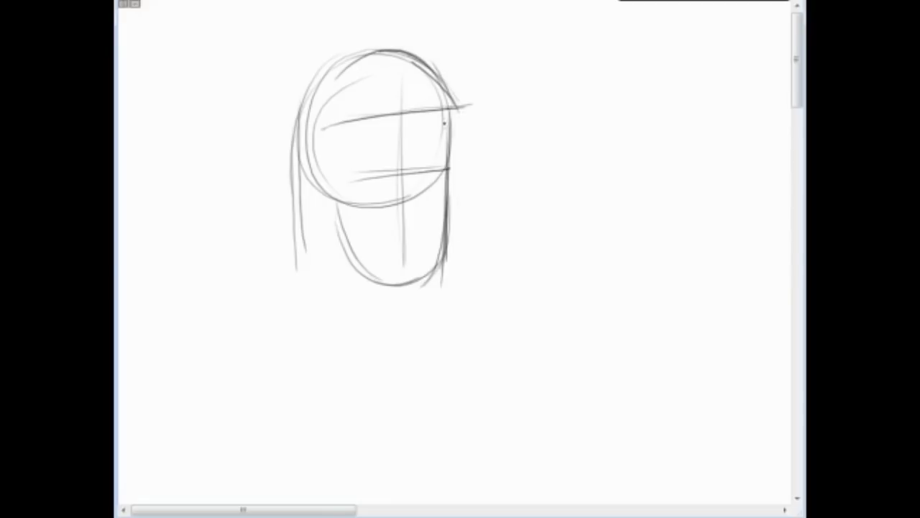
{"action": "left_click_drag", "start_coordinate": [449, 109], "coordinate": [451, 221]}
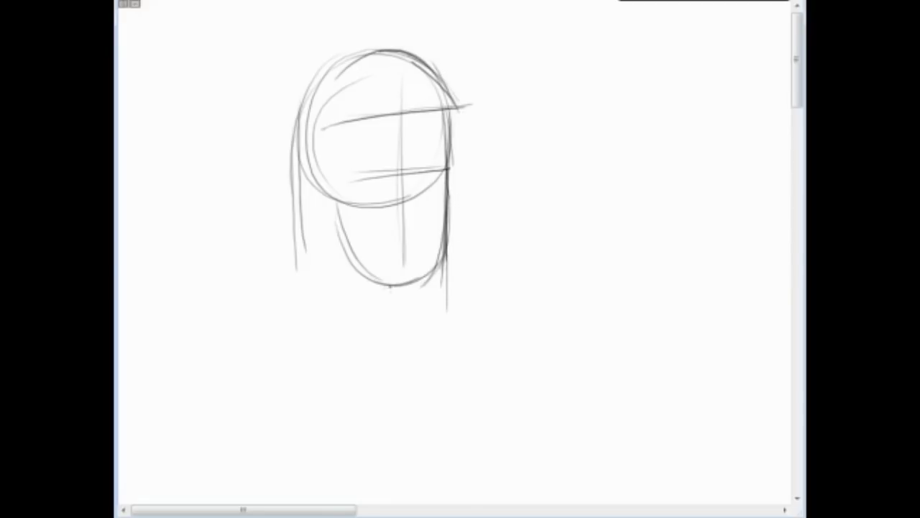
- Sketch the spine line below the head, the slanted shoulder line, a rounded ribcage and a circle at each shoulder joint
{"action": "left_click_drag", "start_coordinate": [367, 245], "coordinate": [382, 388]}
{"action": "left_click_drag", "start_coordinate": [367, 265], "coordinate": [389, 451]}
{"action": "left_click_drag", "start_coordinate": [366, 300], "coordinate": [394, 490]}
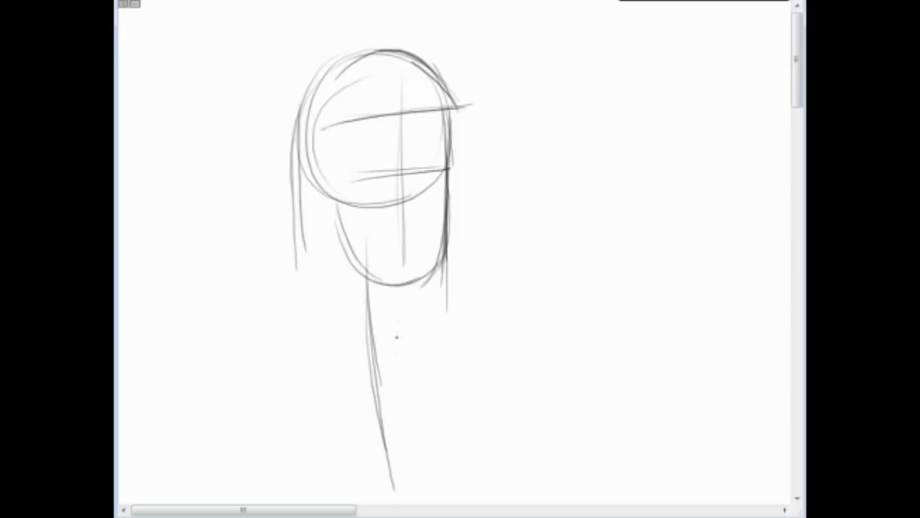
{"action": "mouse_move", "coordinate": [305, 339]}
{"action": "left_mouse_down"}
{"action": "mouse_move", "coordinate": [421, 319]}
{"action": "mouse_move", "coordinate": [319, 407]}
{"action": "mouse_move", "coordinate": [417, 342]}
{"action": "left_mouse_up"}
{"action": "mouse_move", "coordinate": [359, 320]}
{"action": "left_mouse_down"}
{"action": "mouse_move", "coordinate": [429, 448]}
{"action": "mouse_move", "coordinate": [444, 415]}
{"action": "mouse_move", "coordinate": [360, 319]}
{"action": "left_mouse_up"}
{"action": "left_click_drag", "start_coordinate": [406, 339], "coordinate": [398, 329]}
{"action": "left_click_drag", "start_coordinate": [310, 344], "coordinate": [346, 342]}
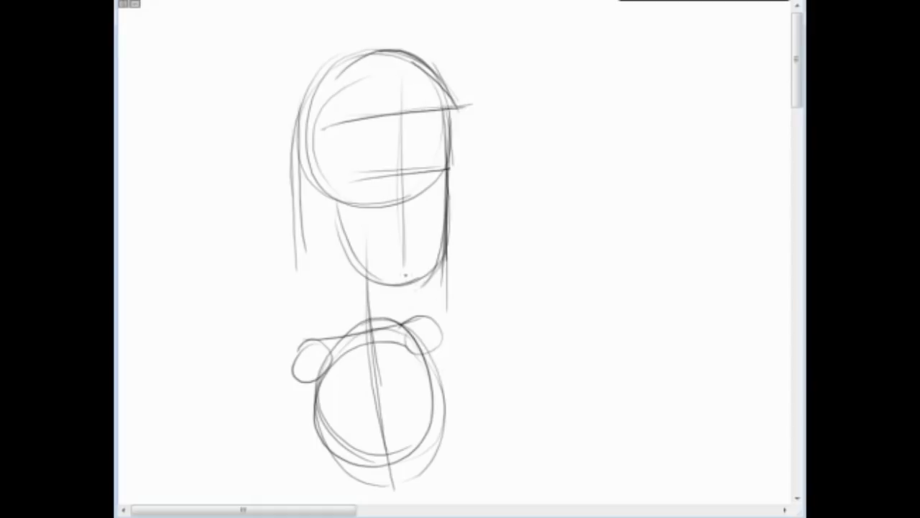
- Sketch a raised hand with one finger pointing up beside the head and the bent arm joining it to the shoulder
{"action": "mouse_move", "coordinate": [220, 314]}
{"action": "left_mouse_down"}
{"action": "mouse_move", "coordinate": [247, 301]}
{"action": "mouse_move", "coordinate": [242, 322]}
{"action": "mouse_move", "coordinate": [204, 324]}
{"action": "mouse_move", "coordinate": [212, 289]}
{"action": "left_mouse_up"}
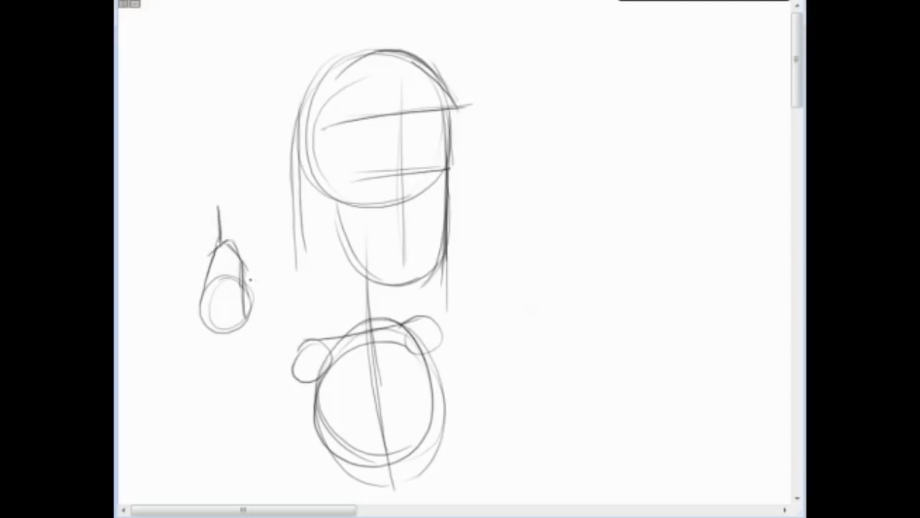
{"action": "left_click_drag", "start_coordinate": [272, 359], "coordinate": [210, 435]}
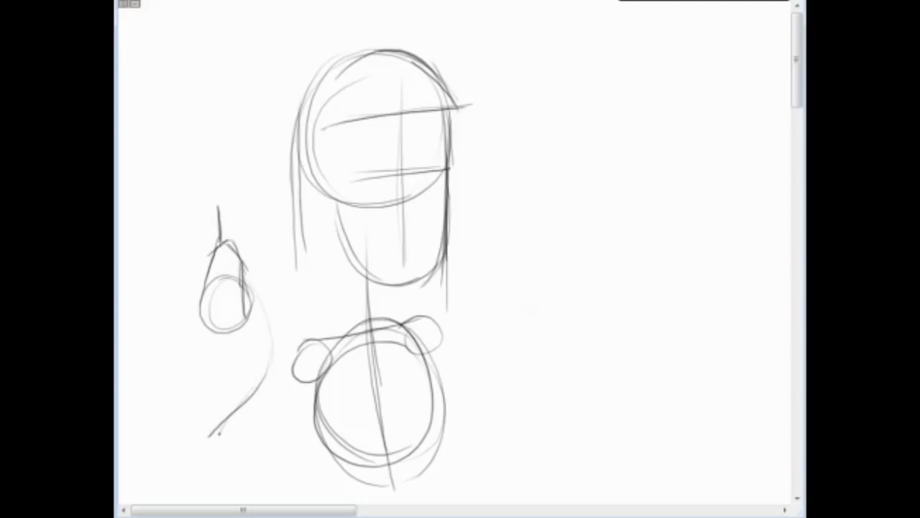
{"action": "left_click_drag", "start_coordinate": [300, 394], "coordinate": [243, 476]}
{"action": "left_click_drag", "start_coordinate": [228, 332], "coordinate": [241, 451]}
{"action": "mouse_move", "coordinate": [217, 330]}
{"action": "left_mouse_down"}
{"action": "mouse_move", "coordinate": [222, 413]}
{"action": "mouse_move", "coordinate": [240, 488]}
{"action": "left_mouse_up"}
{"action": "left_click_drag", "start_coordinate": [296, 337], "coordinate": [242, 451]}
{"action": "left_click_drag", "start_coordinate": [315, 405], "coordinate": [267, 476]}
{"action": "left_click_drag", "start_coordinate": [337, 373], "coordinate": [253, 495]}
{"action": "left_click_drag", "start_coordinate": [305, 430], "coordinate": [243, 499]}
{"action": "left_click_drag", "start_coordinate": [236, 331], "coordinate": [255, 428]}
{"action": "left_click_drag", "start_coordinate": [235, 328], "coordinate": [259, 447]}
{"action": "left_click_drag", "start_coordinate": [211, 343], "coordinate": [231, 480]}
{"action": "left_click_drag", "start_coordinate": [214, 379], "coordinate": [233, 473]}
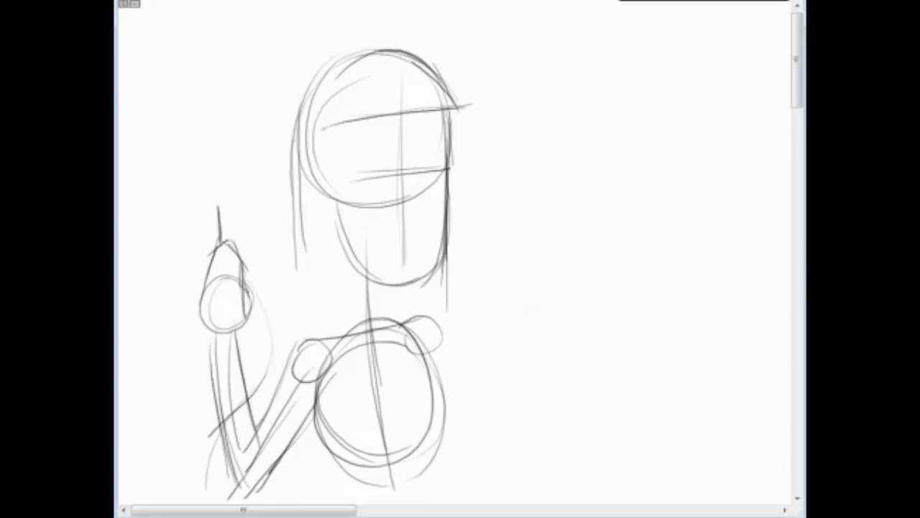
{"action": "left_click_drag", "start_coordinate": [240, 328], "coordinate": [252, 418]}
{"action": "left_click_drag", "start_coordinate": [214, 332], "coordinate": [226, 476]}
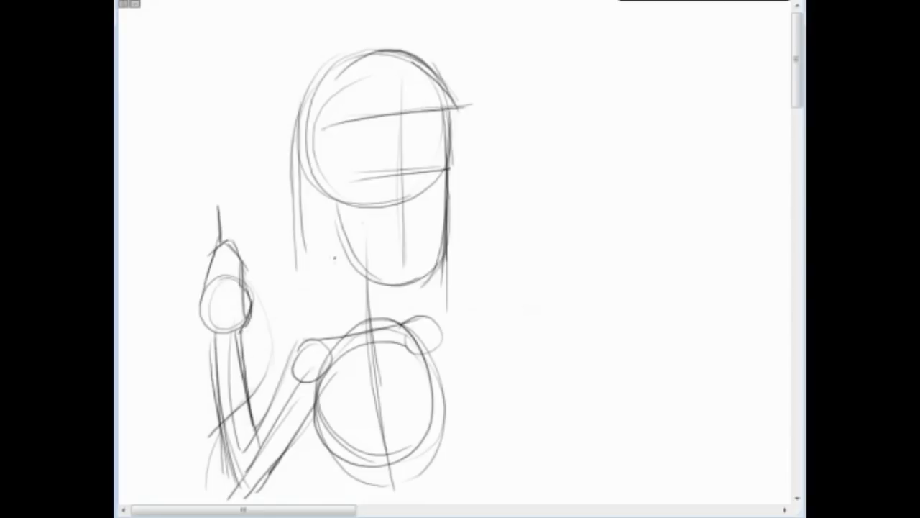
- Lengthen the hair strands toward the shoulder and sketch the neck curving into both shoulders
{"action": "left_click_drag", "start_coordinate": [306, 177], "coordinate": [307, 314]}
{"action": "left_click_drag", "start_coordinate": [294, 197], "coordinate": [302, 325]}
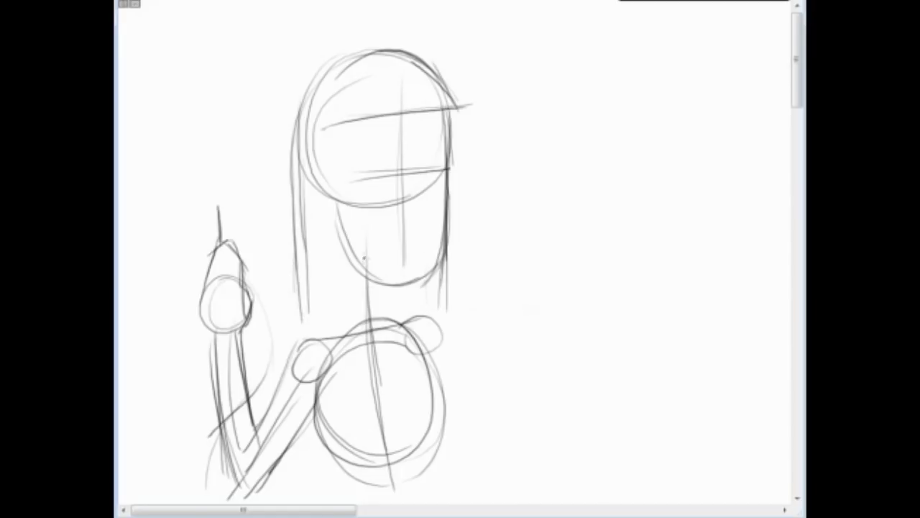
{"action": "left_click_drag", "start_coordinate": [355, 259], "coordinate": [350, 328]}
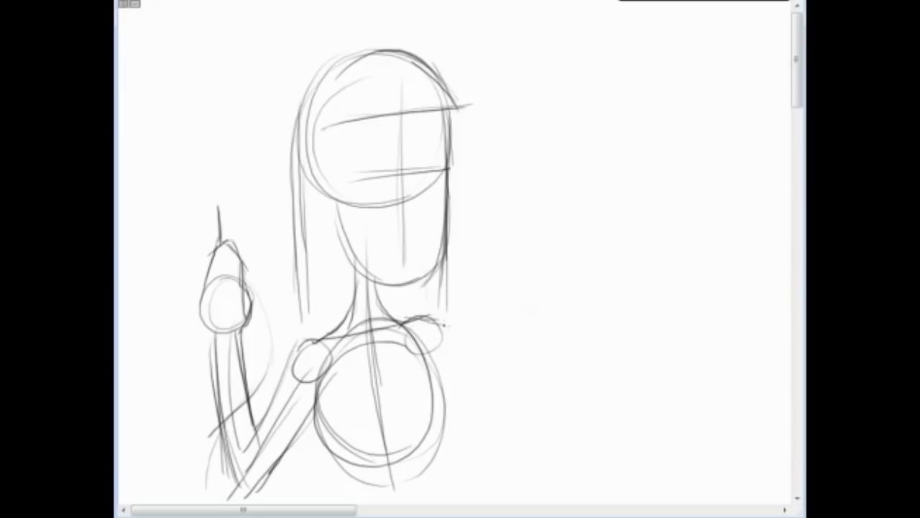
- Sketch the lowered arm's start and the sides of the torso, and reinforce the contours of the bent upper arm
{"action": "left_click_drag", "start_coordinate": [449, 325], "coordinate": [455, 400]}
{"action": "mouse_move", "coordinate": [417, 342]}
{"action": "left_mouse_down"}
{"action": "mouse_move", "coordinate": [450, 391]}
{"action": "mouse_move", "coordinate": [441, 471]}
{"action": "left_mouse_up"}
{"action": "left_click_drag", "start_coordinate": [450, 424], "coordinate": [437, 503]}
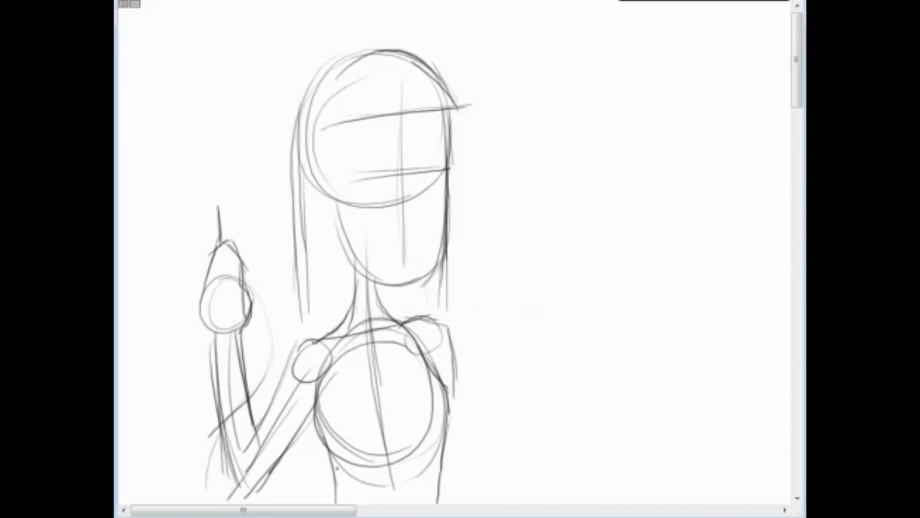
{"action": "left_click_drag", "start_coordinate": [297, 343], "coordinate": [256, 433]}
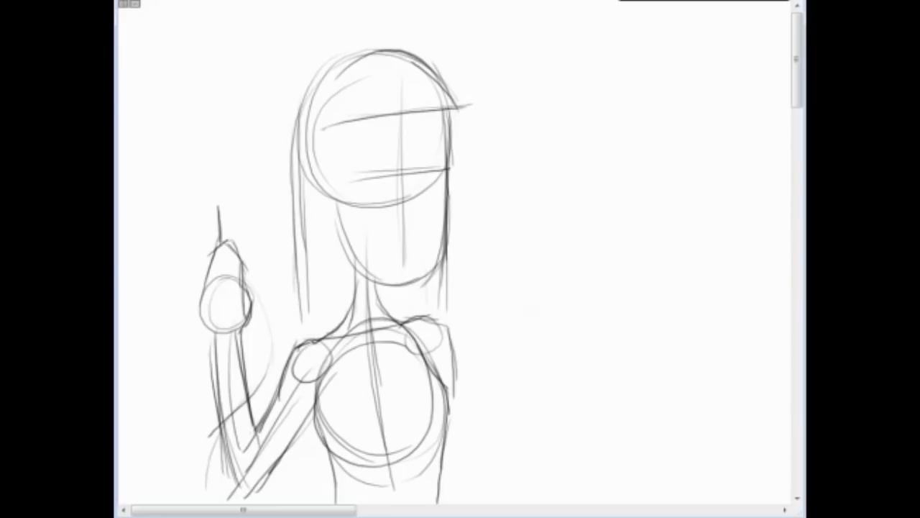
{"action": "left_click_drag", "start_coordinate": [313, 414], "coordinate": [264, 488]}
{"action": "left_click_drag", "start_coordinate": [296, 437], "coordinate": [258, 487]}
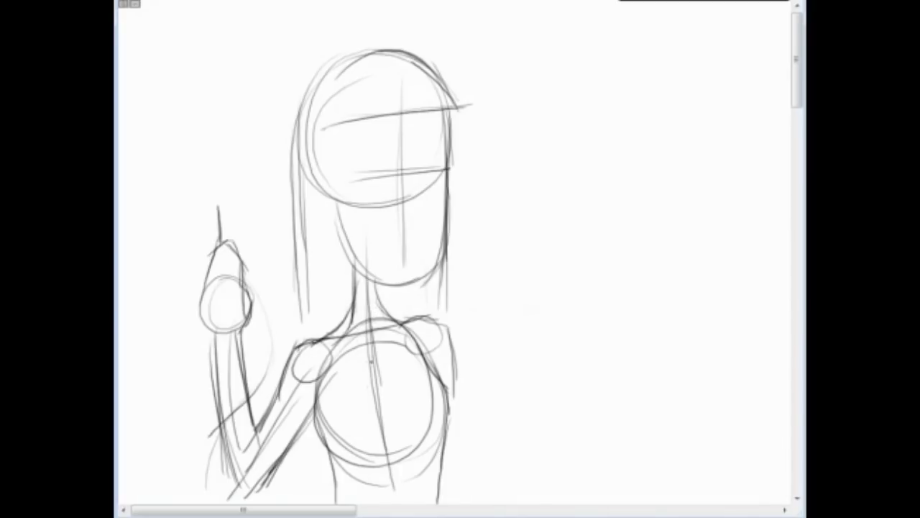
- Ink both eyes on the eye line in thick black, with dot pupils and three upper lashes each
{"action": "scroll", "coordinate": [454, 252], "scroll_direction": "down", "scroll_amount": 3}
{"action": "scroll", "coordinate": [454, 251], "scroll_direction": "up", "scroll_amount": 3}
{"action": "scroll", "coordinate": [352, 87], "scroll_direction": "up", "scroll_amount": 2}
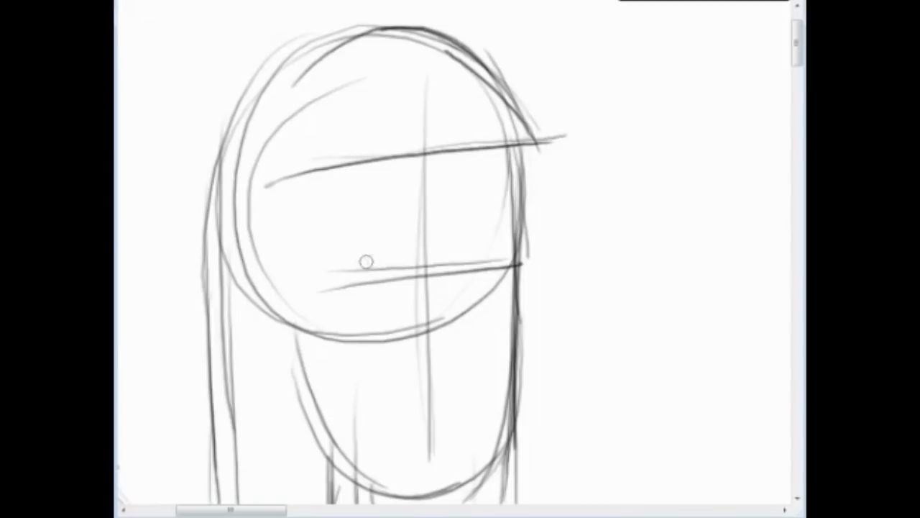
{"action": "mouse_move", "coordinate": [341, 269]}
{"action": "left_mouse_down"}
{"action": "mouse_move", "coordinate": [368, 251]}
{"action": "mouse_move", "coordinate": [419, 268]}
{"action": "left_mouse_up"}
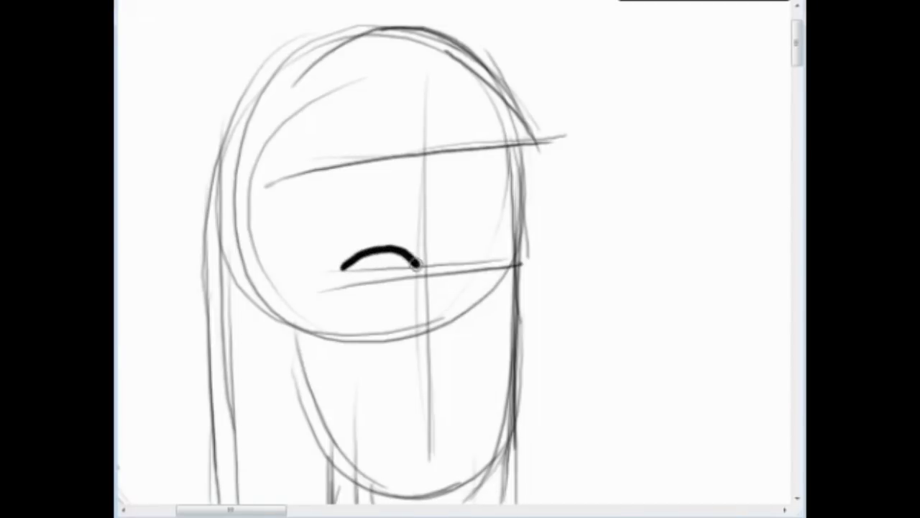
{"action": "mouse_move", "coordinate": [340, 270]}
{"action": "left_mouse_down"}
{"action": "mouse_move", "coordinate": [377, 291]}
{"action": "mouse_move", "coordinate": [406, 279]}
{"action": "left_mouse_up"}
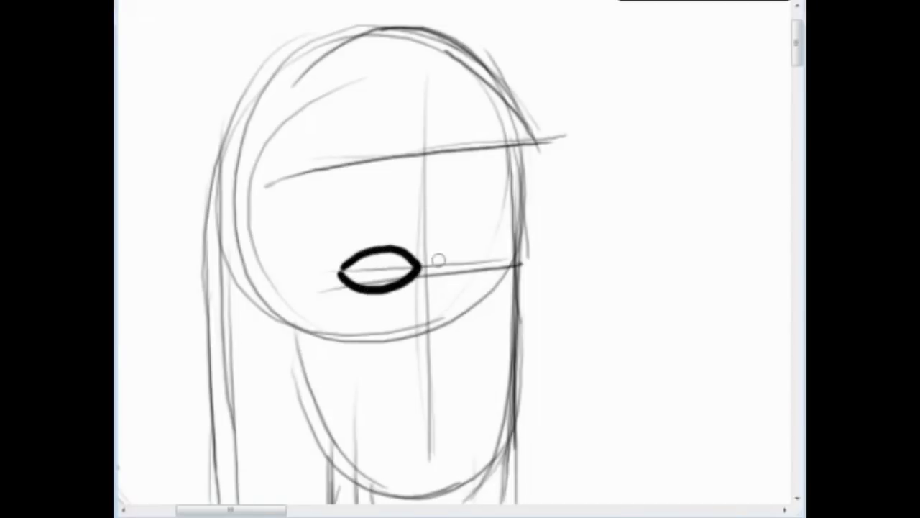
{"action": "mouse_move", "coordinate": [450, 259]}
{"action": "left_mouse_down"}
{"action": "mouse_move", "coordinate": [502, 246]}
{"action": "mouse_move", "coordinate": [509, 254]}
{"action": "mouse_move", "coordinate": [465, 275]}
{"action": "mouse_move", "coordinate": [506, 267]}
{"action": "mouse_move", "coordinate": [509, 253]}
{"action": "left_mouse_up"}
{"action": "left_click", "coordinate": [471, 259]}
{"action": "left_click", "coordinate": [378, 266]}
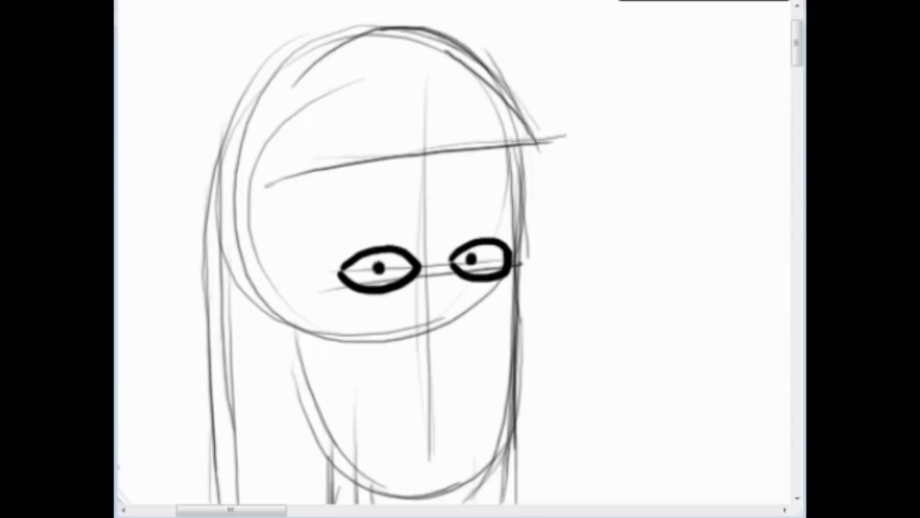
{"action": "mouse_move", "coordinate": [377, 249]}
{"action": "left_mouse_down"}
{"action": "mouse_move", "coordinate": [377, 236]}
{"action": "mouse_move", "coordinate": [341, 253]}
{"action": "left_mouse_up"}
{"action": "mouse_move", "coordinate": [481, 241]}
{"action": "left_mouse_down"}
{"action": "mouse_move", "coordinate": [480, 229]}
{"action": "mouse_move", "coordinate": [501, 228]}
{"action": "mouse_move", "coordinate": [512, 241]}
{"action": "left_mouse_up"}
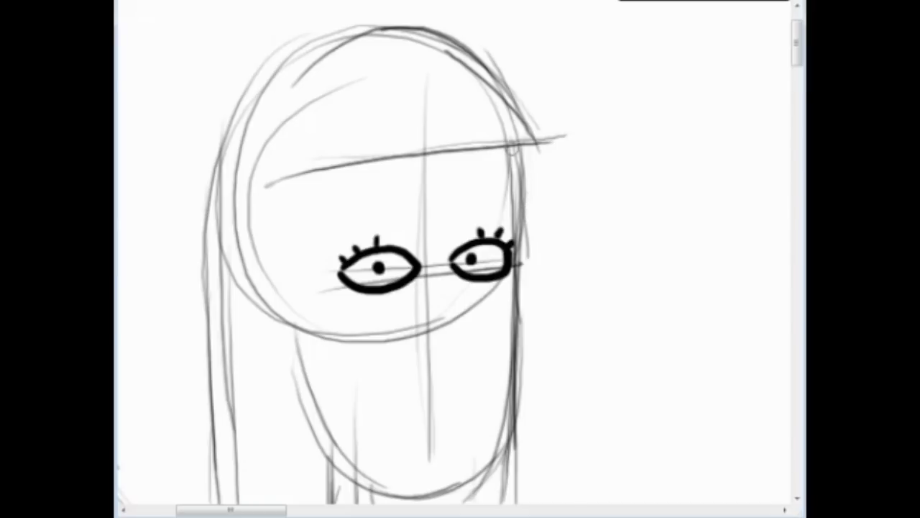
- Ink the slanted fringe edge, the straight hair strands beside the face and the curved ear in thick black
{"action": "left_click_drag", "start_coordinate": [283, 181], "coordinate": [539, 137]}
{"action": "left_click_drag", "start_coordinate": [307, 181], "coordinate": [319, 474]}
{"action": "left_click_drag", "start_coordinate": [279, 256], "coordinate": [292, 403]}
{"action": "left_click_drag", "start_coordinate": [282, 302], "coordinate": [284, 348]}
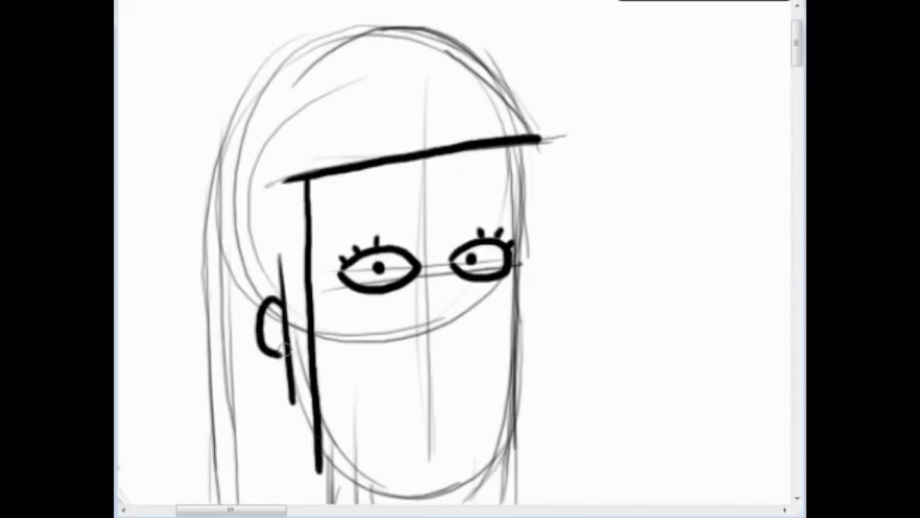
- Ink the outer curve of the hair over the top of the head, ending at the fringe's outer corner
{"action": "left_click_drag", "start_coordinate": [458, 306], "coordinate": [431, 379]}
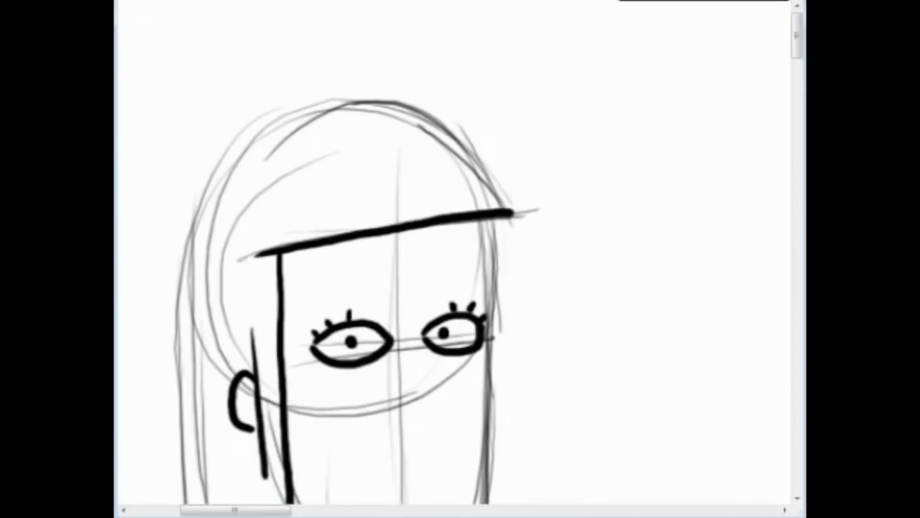
{"action": "mouse_move", "coordinate": [205, 199]}
{"action": "left_mouse_down"}
{"action": "mouse_move", "coordinate": [269, 123]}
{"action": "mouse_move", "coordinate": [384, 96]}
{"action": "mouse_move", "coordinate": [456, 142]}
{"action": "mouse_move", "coordinate": [511, 232]}
{"action": "mouse_move", "coordinate": [540, 205]}
{"action": "mouse_move", "coordinate": [527, 212]}
{"action": "left_mouse_up"}
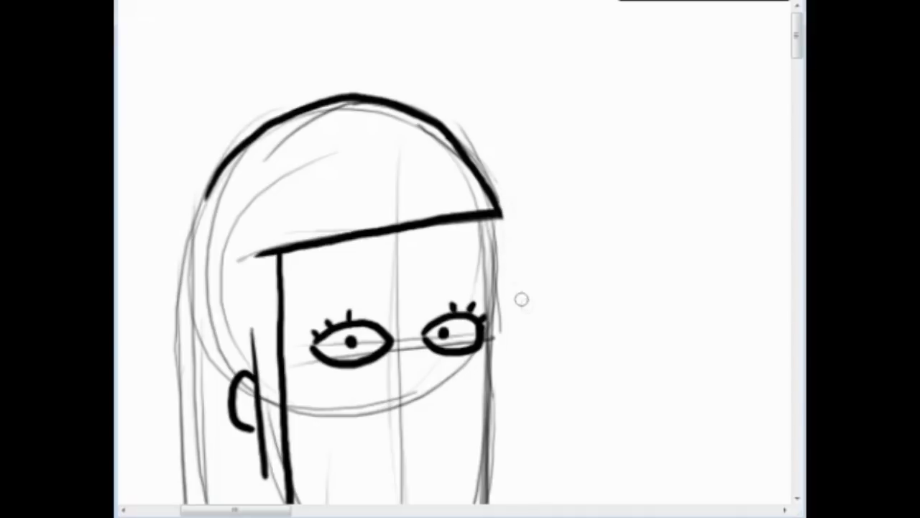
{"action": "scroll", "coordinate": [557, 249], "scroll_direction": "down", "scroll_amount": 5}
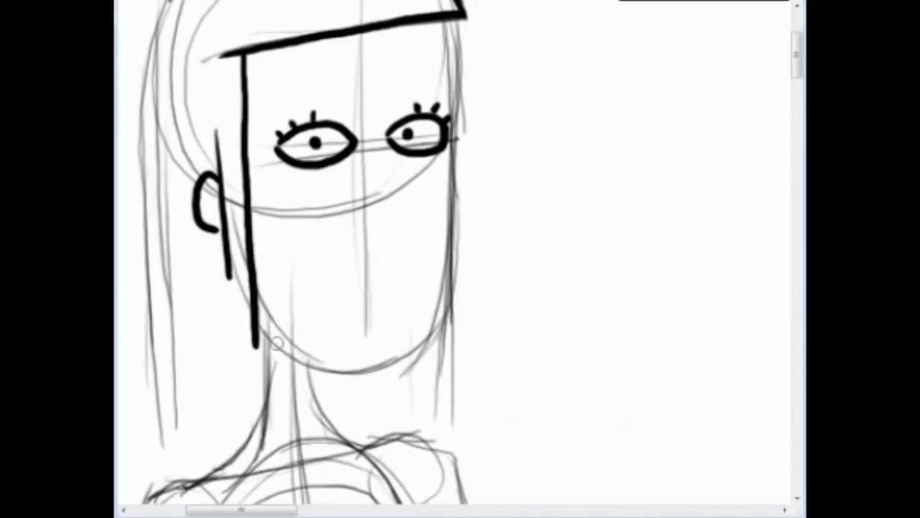
- Ink the face contour in thick black from the fringe's outer corner around the chin to the inner hair strand
{"action": "left_click_drag", "start_coordinate": [452, 19], "coordinate": [454, 133]}
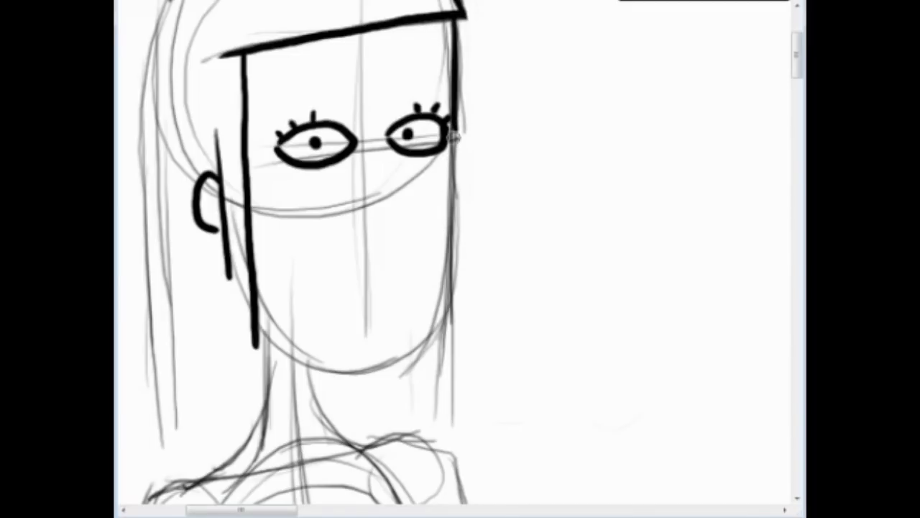
{"action": "mouse_move", "coordinate": [454, 135]}
{"action": "left_mouse_down"}
{"action": "mouse_move", "coordinate": [454, 237]}
{"action": "mouse_move", "coordinate": [433, 325]}
{"action": "mouse_move", "coordinate": [399, 363]}
{"action": "mouse_move", "coordinate": [357, 373]}
{"action": "left_mouse_up"}
{"action": "mouse_move", "coordinate": [253, 286]}
{"action": "left_mouse_down"}
{"action": "mouse_move", "coordinate": [276, 330]}
{"action": "mouse_move", "coordinate": [355, 371]}
{"action": "mouse_move", "coordinate": [256, 297]}
{"action": "mouse_move", "coordinate": [291, 348]}
{"action": "mouse_move", "coordinate": [359, 373]}
{"action": "left_mouse_up"}
{"action": "key", "text": "ctrl+z"}
{"action": "key", "text": "ctrl+z"}
{"action": "mouse_move", "coordinate": [253, 289]}
{"action": "left_mouse_down"}
{"action": "mouse_move", "coordinate": [291, 355]}
{"action": "mouse_move", "coordinate": [360, 373]}
{"action": "left_mouse_up"}
- Ink a curved smiling mouth and a hooked nose in thick black along the face's centre line
{"action": "mouse_move", "coordinate": [327, 277]}
{"action": "left_mouse_down"}
{"action": "mouse_move", "coordinate": [351, 310]}
{"action": "mouse_move", "coordinate": [388, 297]}
{"action": "mouse_move", "coordinate": [403, 273]}
{"action": "left_mouse_up"}
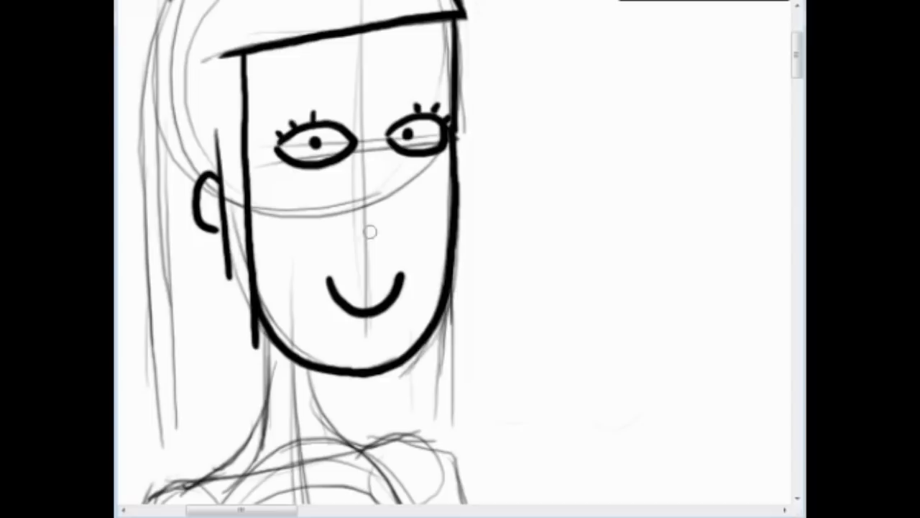
{"action": "mouse_move", "coordinate": [364, 242]}
{"action": "left_mouse_down"}
{"action": "mouse_move", "coordinate": [396, 221]}
{"action": "mouse_move", "coordinate": [373, 214]}
{"action": "mouse_move", "coordinate": [376, 176]}
{"action": "left_mouse_up"}
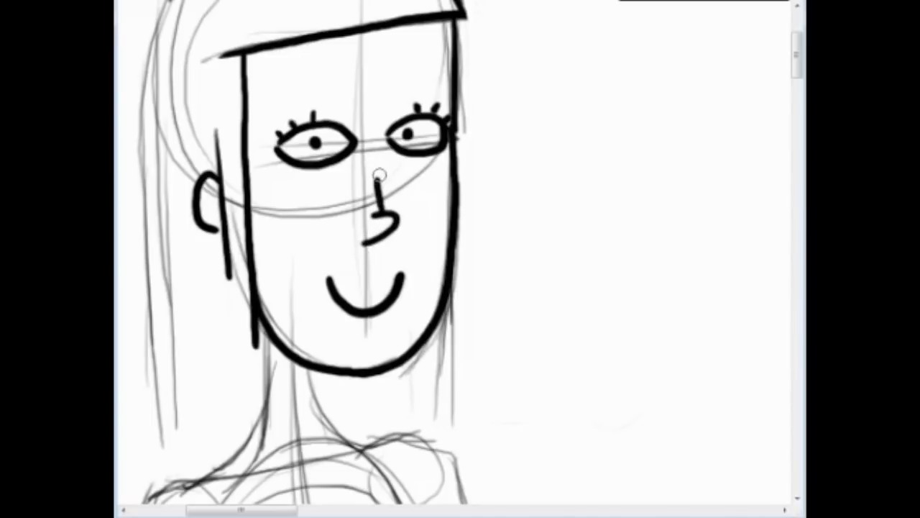
- Ink the long straight outer edges of the hair down both sides of the head towards the shoulders
{"action": "left_click_drag", "start_coordinate": [363, 96], "coordinate": [433, 201]}
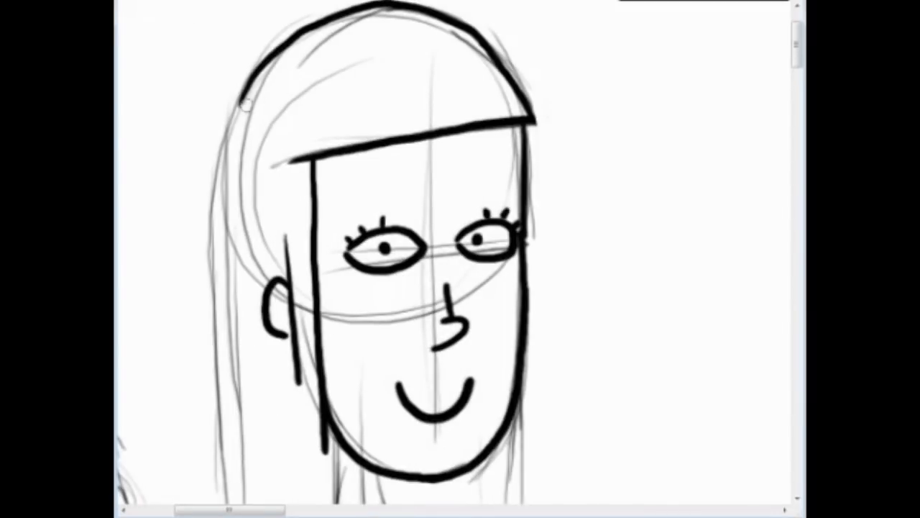
{"action": "mouse_move", "coordinate": [239, 104]}
{"action": "left_mouse_down"}
{"action": "mouse_move", "coordinate": [216, 193]}
{"action": "mouse_move", "coordinate": [215, 334]}
{"action": "mouse_move", "coordinate": [225, 358]}
{"action": "left_mouse_up"}
{"action": "left_click_drag", "start_coordinate": [225, 358], "coordinate": [221, 207]}
{"action": "left_click_drag", "start_coordinate": [220, 134], "coordinate": [234, 435]}
{"action": "left_click_drag", "start_coordinate": [508, 260], "coordinate": [525, 407]}
- Ink the neck line from the jaw on the ear side, curving out over the rounded shoulder
{"action": "scroll", "coordinate": [382, 206], "scroll_direction": "down", "scroll_amount": 5}
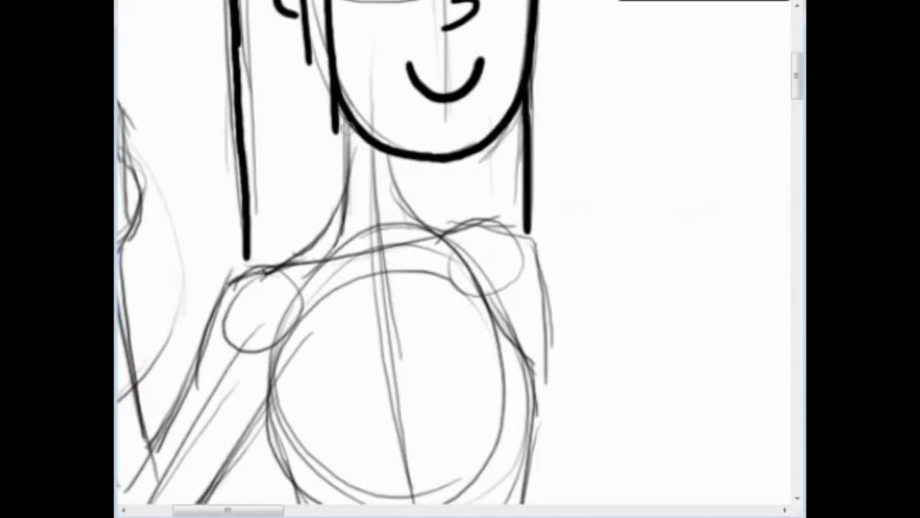
{"action": "mouse_move", "coordinate": [344, 116]}
{"action": "left_mouse_down"}
{"action": "mouse_move", "coordinate": [333, 219]}
{"action": "mouse_move", "coordinate": [297, 263]}
{"action": "mouse_move", "coordinate": [242, 284]}
{"action": "mouse_move", "coordinate": [204, 327]}
{"action": "mouse_move", "coordinate": [195, 365]}
{"action": "left_mouse_up"}
{"action": "key", "text": "ctrl+z"}
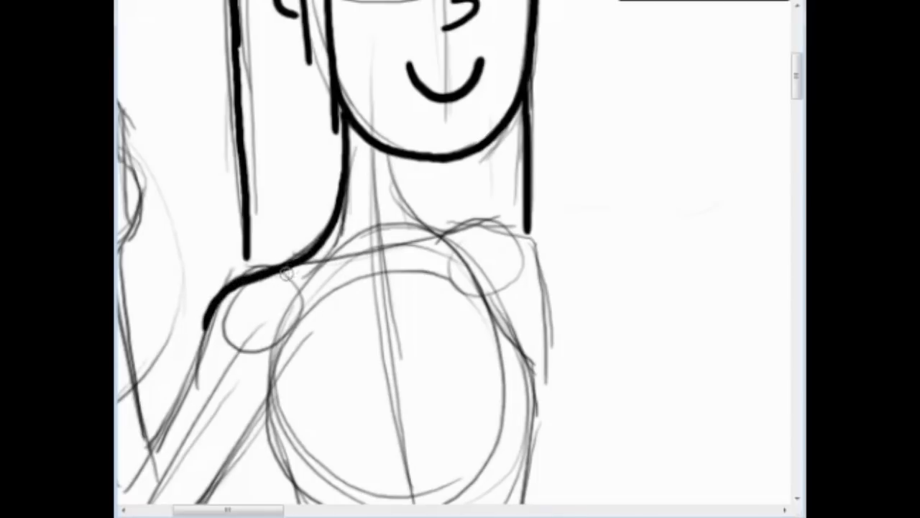
- Ink the dress's V-shaped neckline with a scalloped lace trim inside it, plus the other side of the neck
{"action": "mouse_move", "coordinate": [274, 272]}
{"action": "left_mouse_down"}
{"action": "mouse_move", "coordinate": [279, 286]}
{"action": "mouse_move", "coordinate": [399, 368]}
{"action": "left_mouse_up"}
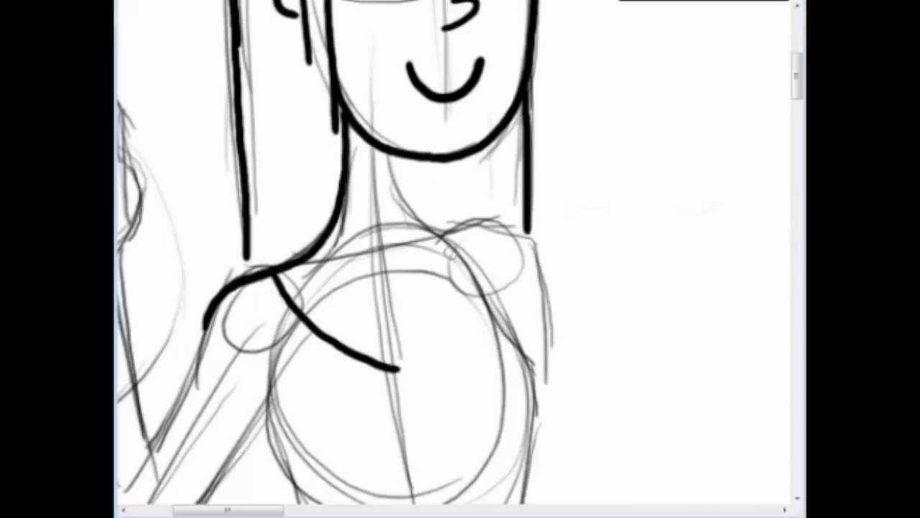
{"action": "mouse_move", "coordinate": [455, 229]}
{"action": "left_mouse_down"}
{"action": "mouse_move", "coordinate": [411, 354]}
{"action": "mouse_move", "coordinate": [396, 368]}
{"action": "left_mouse_up"}
{"action": "mouse_move", "coordinate": [285, 268]}
{"action": "left_mouse_down"}
{"action": "mouse_move", "coordinate": [307, 310]}
{"action": "mouse_move", "coordinate": [401, 365]}
{"action": "left_mouse_up"}
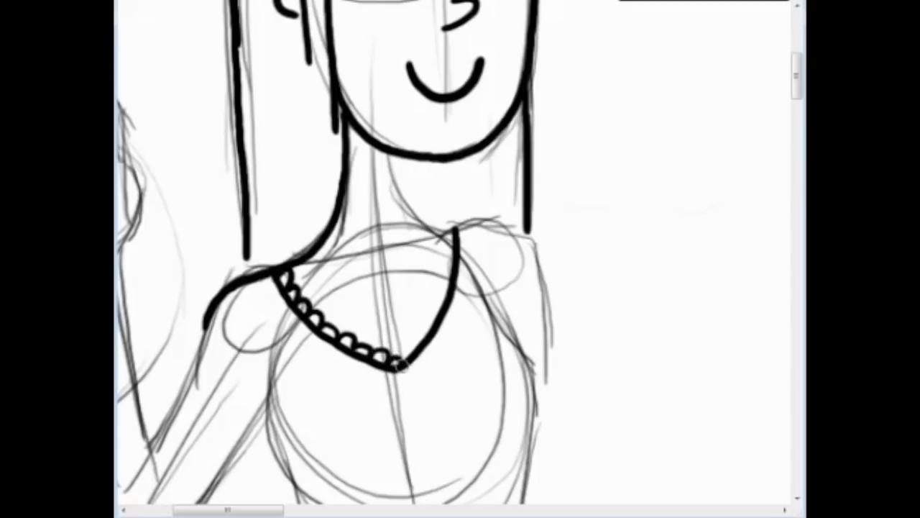
{"action": "mouse_move", "coordinate": [447, 229]}
{"action": "left_mouse_down"}
{"action": "mouse_move", "coordinate": [440, 296]}
{"action": "mouse_move", "coordinate": [396, 368]}
{"action": "left_mouse_up"}
{"action": "mouse_move", "coordinate": [388, 154]}
{"action": "left_mouse_down"}
{"action": "mouse_move", "coordinate": [415, 221]}
{"action": "mouse_move", "coordinate": [441, 231]}
{"action": "left_mouse_up"}
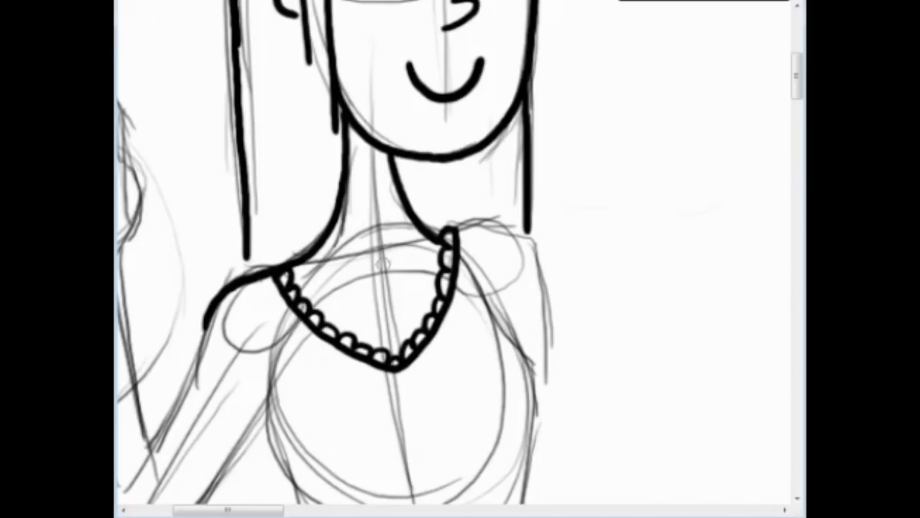
- Ink a slightly curved edge across the lower neckline and short vertical pleat lines beneath it
{"action": "left_click_drag", "start_coordinate": [329, 320], "coordinate": [438, 298]}
{"action": "left_click_drag", "start_coordinate": [348, 323], "coordinate": [352, 333]}
{"action": "mouse_move", "coordinate": [364, 327]}
{"action": "left_mouse_down"}
{"action": "mouse_move", "coordinate": [368, 342]}
{"action": "mouse_move", "coordinate": [386, 349]}
{"action": "mouse_move", "coordinate": [403, 338]}
{"action": "left_mouse_up"}
{"action": "left_click_drag", "start_coordinate": [412, 319], "coordinate": [414, 328]}
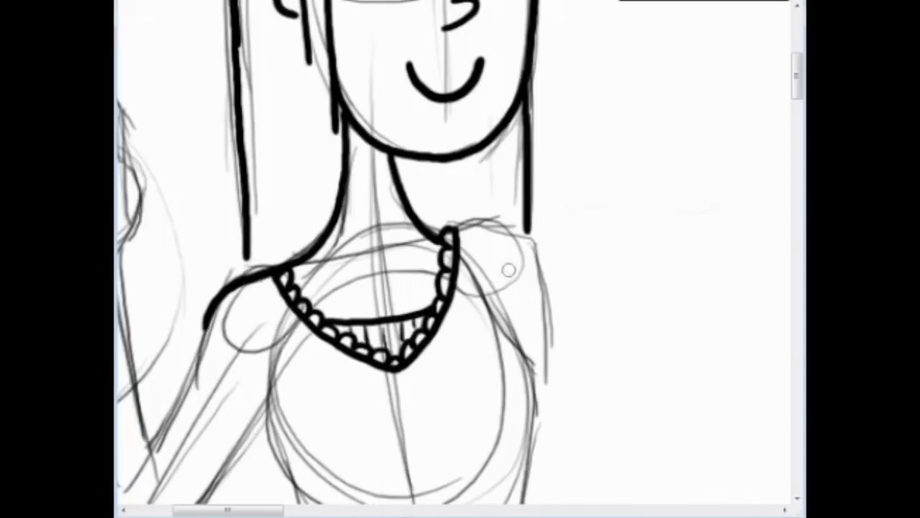
- Ink the far shoulder and the outlines of both short sleeves
{"action": "left_click_drag", "start_coordinate": [454, 230], "coordinate": [529, 230]}
{"action": "mouse_move", "coordinate": [194, 330]}
{"action": "left_mouse_down"}
{"action": "mouse_move", "coordinate": [255, 189]}
{"action": "mouse_move", "coordinate": [240, 225]}
{"action": "mouse_move", "coordinate": [263, 310]}
{"action": "mouse_move", "coordinate": [324, 301]}
{"action": "mouse_move", "coordinate": [345, 272]}
{"action": "mouse_move", "coordinate": [348, 199]}
{"action": "left_mouse_up"}
{"action": "mouse_move", "coordinate": [570, 81]}
{"action": "left_mouse_down"}
{"action": "mouse_move", "coordinate": [610, 141]}
{"action": "mouse_move", "coordinate": [617, 180]}
{"action": "mouse_move", "coordinate": [603, 233]}
{"action": "left_mouse_up"}
{"action": "left_click_drag", "start_coordinate": [545, 144], "coordinate": [586, 243]}
- Ink both sides of the torso down to the waist and the scalloped frills on the sleeve cuffs
{"action": "scroll", "coordinate": [586, 243], "scroll_direction": "down", "scroll_amount": 3}
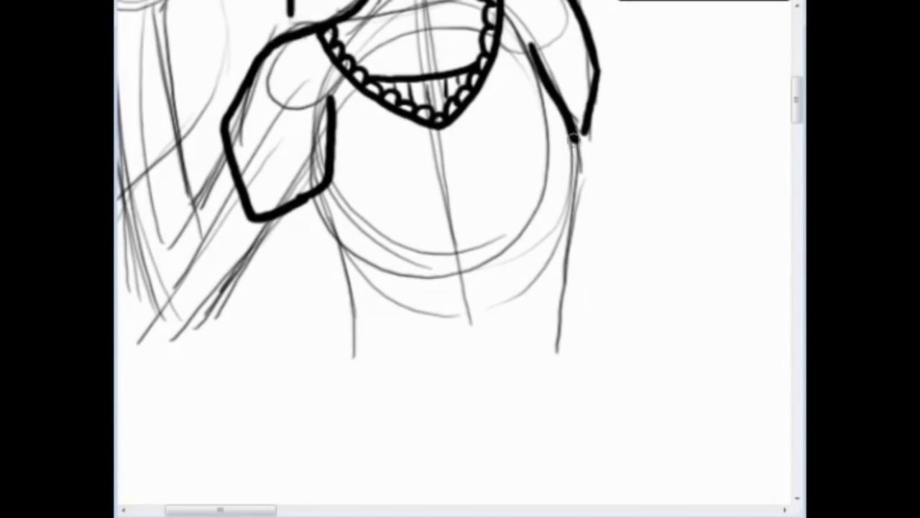
{"action": "left_click_drag", "start_coordinate": [574, 139], "coordinate": [563, 334]}
{"action": "left_click_drag", "start_coordinate": [325, 195], "coordinate": [350, 357]}
{"action": "mouse_move", "coordinate": [224, 170]}
{"action": "left_mouse_down"}
{"action": "mouse_move", "coordinate": [232, 217]}
{"action": "mouse_move", "coordinate": [263, 227]}
{"action": "mouse_move", "coordinate": [288, 215]}
{"action": "left_mouse_up"}
- Ink the raised hand's fingers and the curved outer edge of the palm down to the wrist
{"action": "mouse_move", "coordinate": [591, 114]}
{"action": "left_mouse_down"}
{"action": "mouse_move", "coordinate": [580, 169]}
{"action": "mouse_move", "coordinate": [666, 397]}
{"action": "mouse_move", "coordinate": [680, 517]}
{"action": "left_mouse_up"}
{"action": "mouse_move", "coordinate": [579, 178]}
{"action": "left_mouse_down"}
{"action": "mouse_move", "coordinate": [525, 261]}
{"action": "mouse_move", "coordinate": [551, 227]}
{"action": "mouse_move", "coordinate": [516, 243]}
{"action": "left_mouse_up"}
{"action": "left_click_drag", "start_coordinate": [178, 286], "coordinate": [194, 239]}
{"action": "mouse_move", "coordinate": [170, 337]}
{"action": "left_mouse_down"}
{"action": "mouse_move", "coordinate": [185, 254]}
{"action": "mouse_move", "coordinate": [218, 208]}
{"action": "mouse_move", "coordinate": [232, 219]}
{"action": "mouse_move", "coordinate": [203, 277]}
{"action": "left_mouse_up"}
{"action": "left_click_drag", "start_coordinate": [225, 214], "coordinate": [228, 281]}
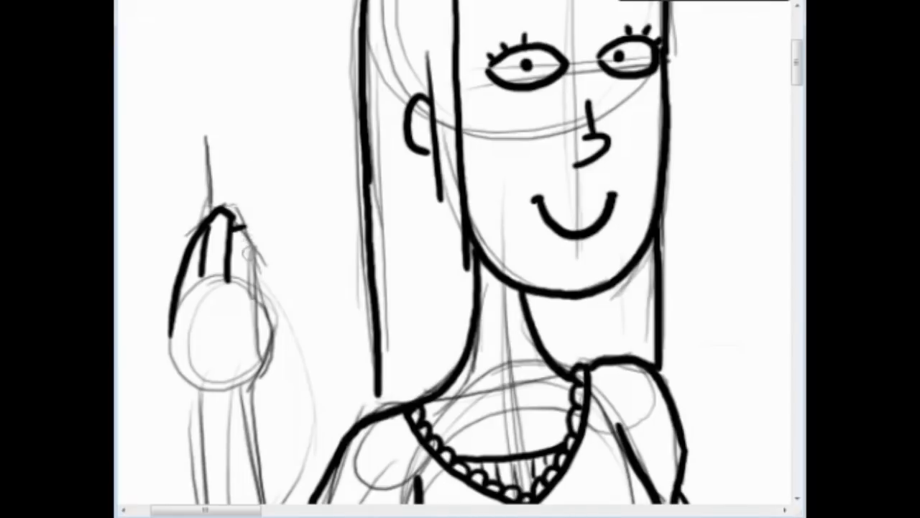
{"action": "left_click_drag", "start_coordinate": [240, 224], "coordinate": [249, 290]}
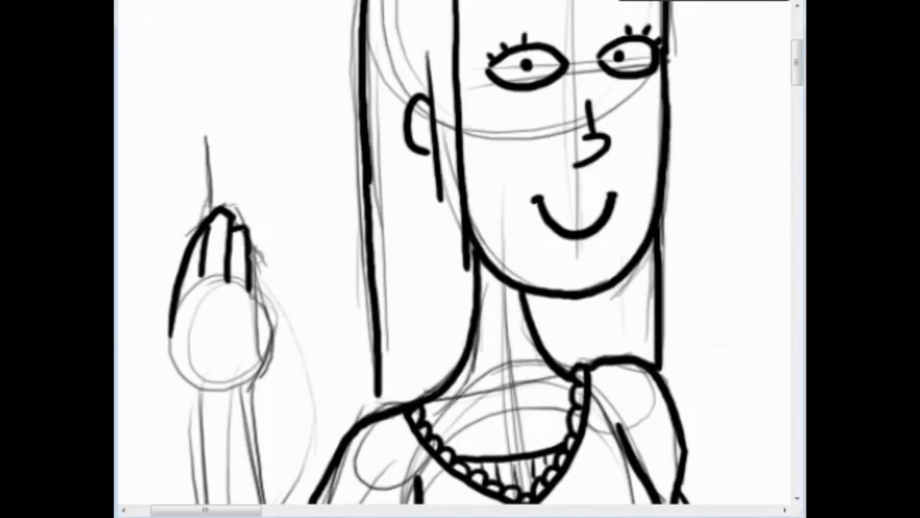
{"action": "left_click_drag", "start_coordinate": [256, 241], "coordinate": [278, 317]}
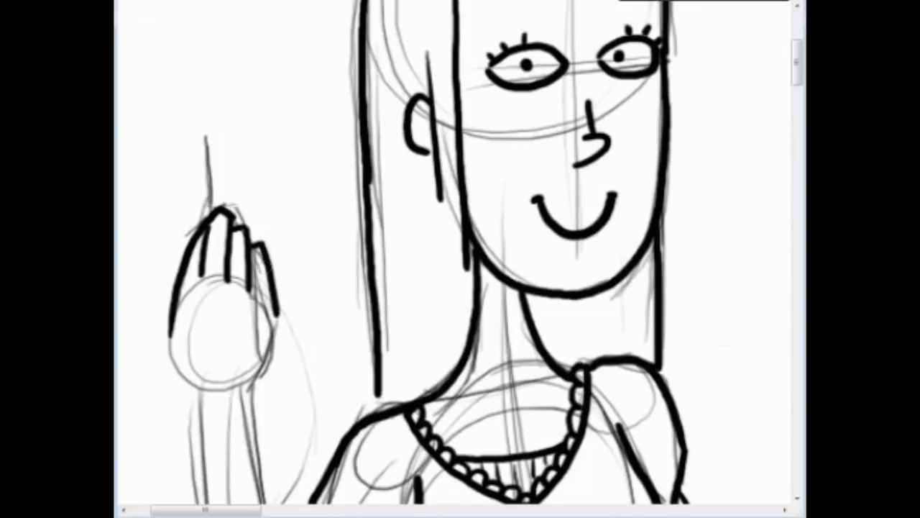
{"action": "key", "text": "ctrl+z"}
{"action": "mouse_move", "coordinate": [252, 249]}
{"action": "left_mouse_down"}
{"action": "mouse_move", "coordinate": [269, 280]}
{"action": "mouse_move", "coordinate": [273, 343]}
{"action": "mouse_move", "coordinate": [258, 367]}
{"action": "left_mouse_up"}
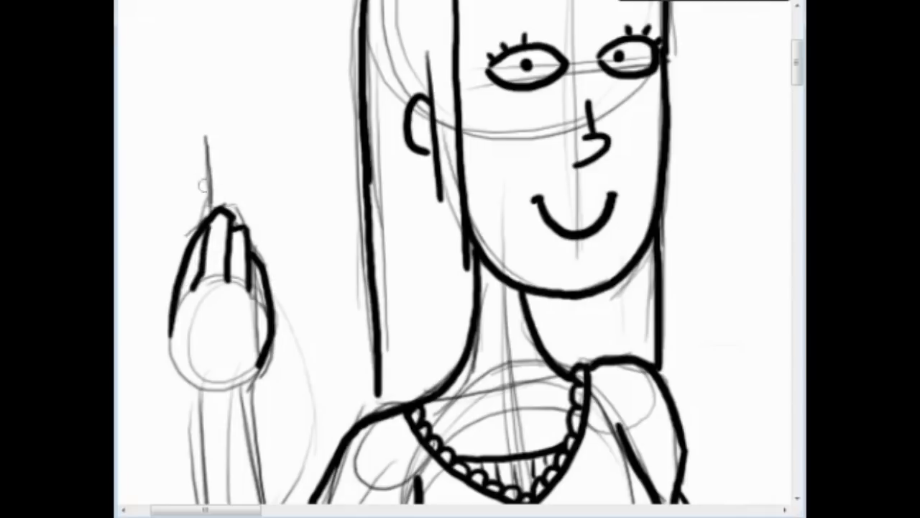
- Ink the pointed stick rising from the fingertips and the wavy double-lined cord trailing below the hand
{"action": "mouse_move", "coordinate": [209, 215]}
{"action": "left_mouse_down"}
{"action": "mouse_move", "coordinate": [202, 91]}
{"action": "mouse_move", "coordinate": [214, 209]}
{"action": "left_mouse_up"}
{"action": "mouse_move", "coordinate": [291, 382]}
{"action": "left_mouse_down"}
{"action": "mouse_move", "coordinate": [307, 184]}
{"action": "mouse_move", "coordinate": [337, 266]}
{"action": "mouse_move", "coordinate": [327, 298]}
{"action": "mouse_move", "coordinate": [213, 435]}
{"action": "mouse_move", "coordinate": [210, 460]}
{"action": "left_mouse_up"}
{"action": "mouse_move", "coordinate": [302, 169]}
{"action": "left_mouse_down"}
{"action": "mouse_move", "coordinate": [344, 237]}
{"action": "mouse_move", "coordinate": [344, 281]}
{"action": "mouse_move", "coordinate": [207, 463]}
{"action": "mouse_move", "coordinate": [207, 488]}
{"action": "left_mouse_up"}
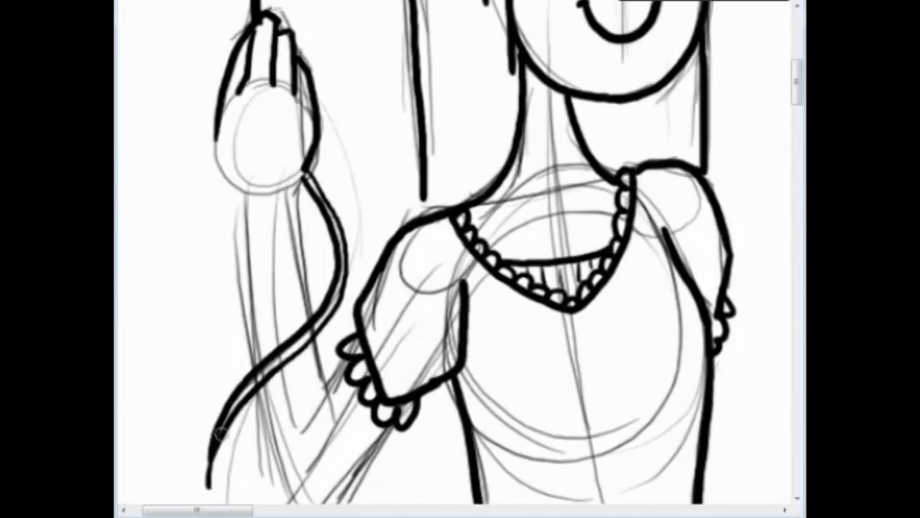
- Ink the remaining palm edge, both sides of the raised forearm and the bent elbow up to the sleeve frill
{"action": "left_click_drag", "start_coordinate": [215, 119], "coordinate": [248, 211]}
{"action": "mouse_move", "coordinate": [311, 161]}
{"action": "left_mouse_down"}
{"action": "mouse_move", "coordinate": [302, 269]}
{"action": "mouse_move", "coordinate": [309, 323]}
{"action": "mouse_move", "coordinate": [330, 356]}
{"action": "mouse_move", "coordinate": [314, 342]}
{"action": "mouse_move", "coordinate": [331, 398]}
{"action": "left_mouse_up"}
{"action": "mouse_move", "coordinate": [353, 349]}
{"action": "left_mouse_down"}
{"action": "mouse_move", "coordinate": [327, 379]}
{"action": "mouse_move", "coordinate": [330, 402]}
{"action": "left_mouse_up"}
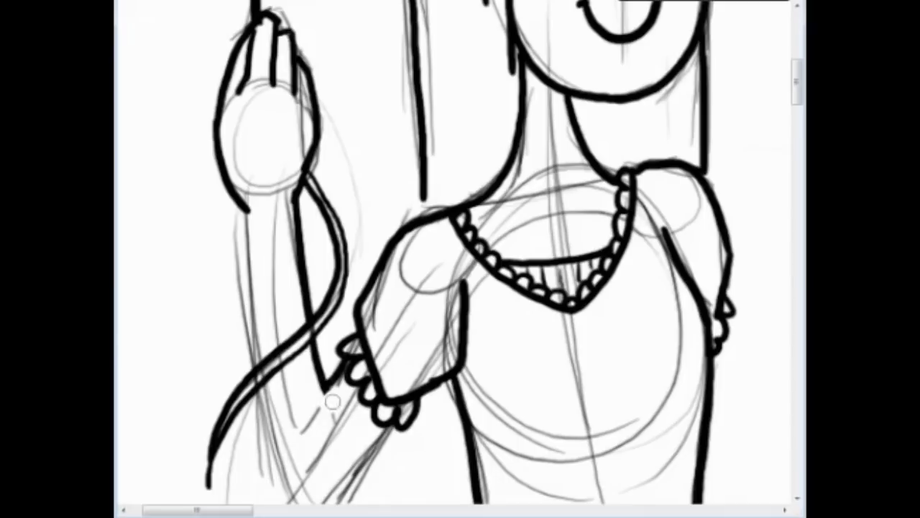
{"action": "left_click_drag", "start_coordinate": [255, 244], "coordinate": [203, 160]}
{"action": "mouse_move", "coordinate": [193, 122]}
{"action": "left_mouse_down"}
{"action": "mouse_move", "coordinate": [204, 283]}
{"action": "mouse_move", "coordinate": [239, 398]}
{"action": "mouse_move", "coordinate": [252, 407]}
{"action": "mouse_move", "coordinate": [288, 404]}
{"action": "mouse_move", "coordinate": [343, 338]}
{"action": "left_mouse_up"}
{"action": "left_click_drag", "start_coordinate": [344, 180], "coordinate": [320, 466]}
{"action": "left_click_drag", "start_coordinate": [355, 434], "coordinate": [327, 325]}
- Ink long vertical hair strands from the crown down behind the ear to the shoulder
{"action": "left_click_drag", "start_coordinate": [460, 144], "coordinate": [460, 402]}
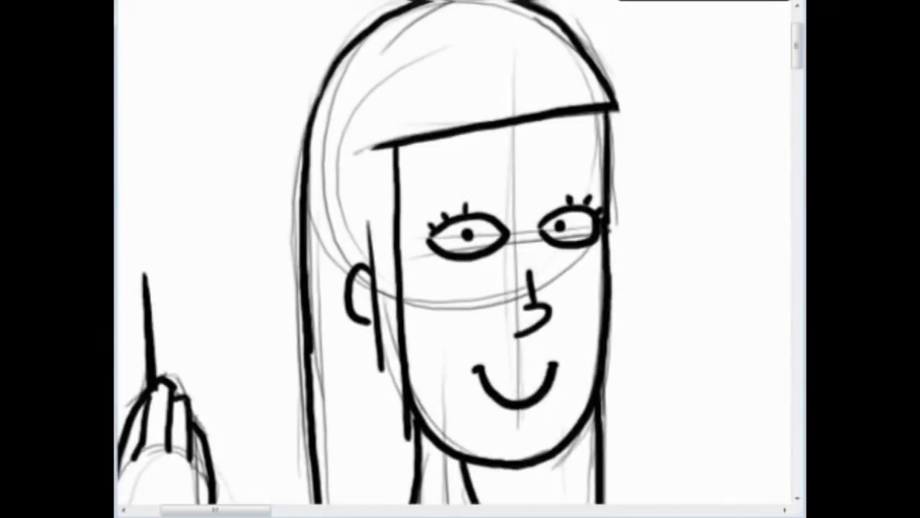
{"action": "left_click_drag", "start_coordinate": [352, 43], "coordinate": [363, 241]}
{"action": "left_click_drag", "start_coordinate": [342, 64], "coordinate": [352, 262]}
{"action": "mouse_move", "coordinate": [327, 80]}
{"action": "left_mouse_down"}
{"action": "mouse_move", "coordinate": [343, 375]}
{"action": "mouse_move", "coordinate": [323, 122]}
{"action": "mouse_move", "coordinate": [330, 260]}
{"action": "left_mouse_up"}
{"action": "left_click_drag", "start_coordinate": [329, 261], "coordinate": [369, 504]}
{"action": "left_click_drag", "start_coordinate": [329, 69], "coordinate": [347, 362]}
{"action": "scroll", "coordinate": [348, 361], "scroll_direction": "down", "scroll_amount": 3}
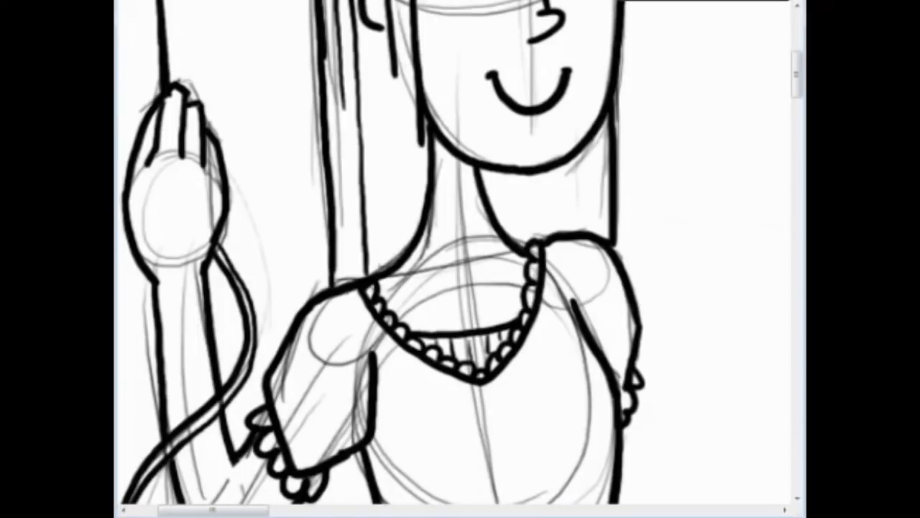
{"action": "left_click_drag", "start_coordinate": [344, 70], "coordinate": [348, 288]}
- Ink the hair tip showing between the sleeve and the torso, with strand lines inside it
{"action": "scroll", "coordinate": [360, 305], "scroll_direction": "down", "scroll_amount": 3}
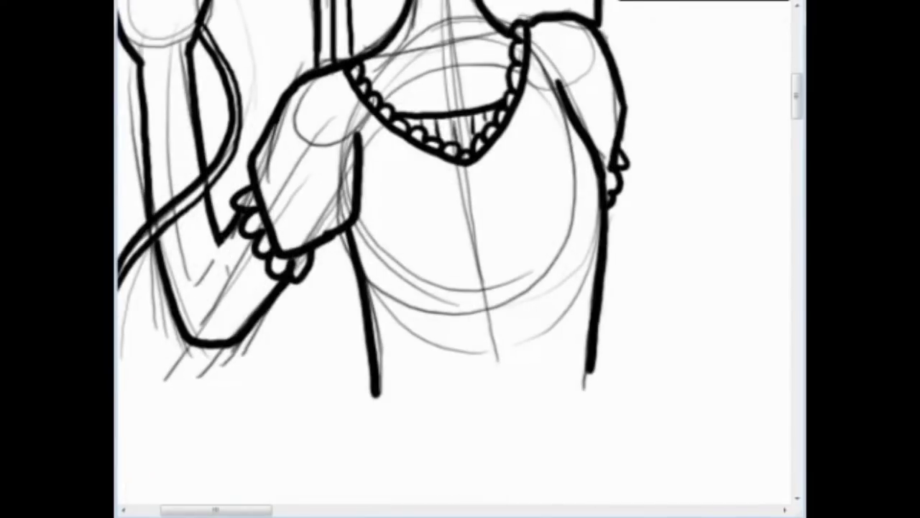
{"action": "left_click_drag", "start_coordinate": [327, 235], "coordinate": [361, 319]}
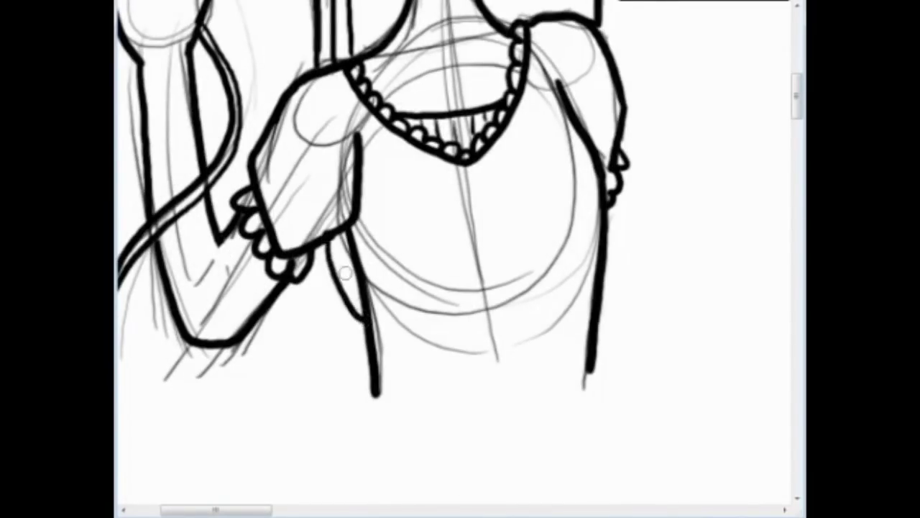
{"action": "mouse_move", "coordinate": [340, 227]}
{"action": "left_mouse_down"}
{"action": "mouse_move", "coordinate": [342, 279]}
{"action": "mouse_move", "coordinate": [347, 268]}
{"action": "mouse_move", "coordinate": [351, 292]}
{"action": "left_mouse_up"}
{"action": "left_click_drag", "start_coordinate": [352, 259], "coordinate": [357, 309]}
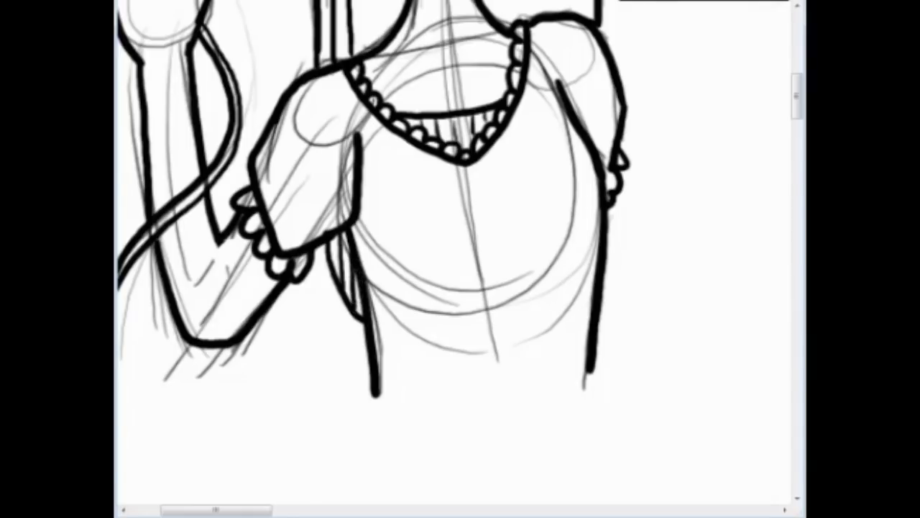
- Fill the hair around and below the ear with more long vertical strand lines beside the face
{"action": "scroll", "coordinate": [356, 309], "scroll_direction": "up", "scroll_amount": 5}
{"action": "left_click_drag", "start_coordinate": [353, 188], "coordinate": [366, 433]}
{"action": "left_click_drag", "start_coordinate": [361, 196], "coordinate": [376, 425]}
{"action": "left_click_drag", "start_coordinate": [383, 137], "coordinate": [401, 419]}
{"action": "left_click_drag", "start_coordinate": [379, 240], "coordinate": [393, 417]}
{"action": "left_click_drag", "start_coordinate": [388, 180], "coordinate": [391, 380]}
{"action": "left_click_drag", "start_coordinate": [358, 101], "coordinate": [370, 320]}
{"action": "left_click_drag", "start_coordinate": [382, 208], "coordinate": [388, 374]}
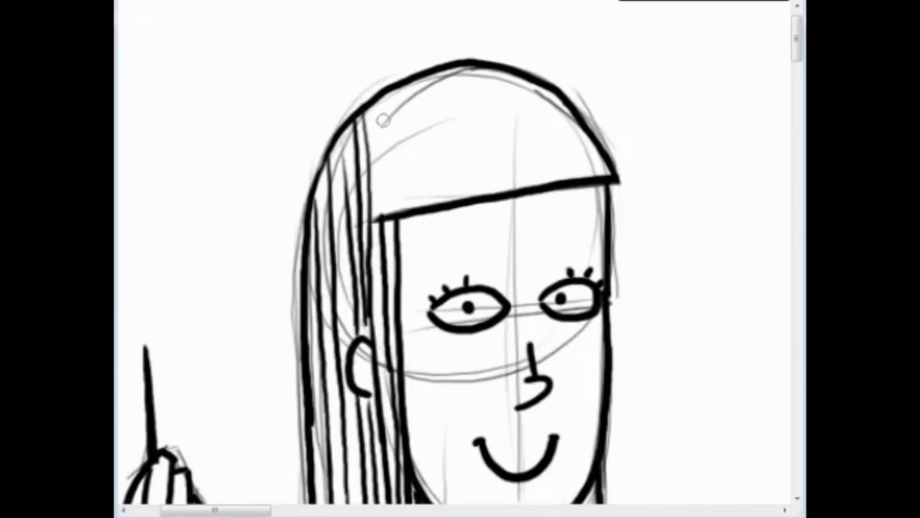
- Ink evenly spaced strand lines across the fringe, from the top of the head down to its slanted edge
{"action": "left_click_drag", "start_coordinate": [373, 97], "coordinate": [382, 217]}
{"action": "left_click_drag", "start_coordinate": [388, 87], "coordinate": [398, 221]}
{"action": "left_click_drag", "start_coordinate": [408, 80], "coordinate": [419, 208]}
{"action": "left_click_drag", "start_coordinate": [420, 85], "coordinate": [435, 205]}
{"action": "left_click_drag", "start_coordinate": [432, 70], "coordinate": [447, 191]}
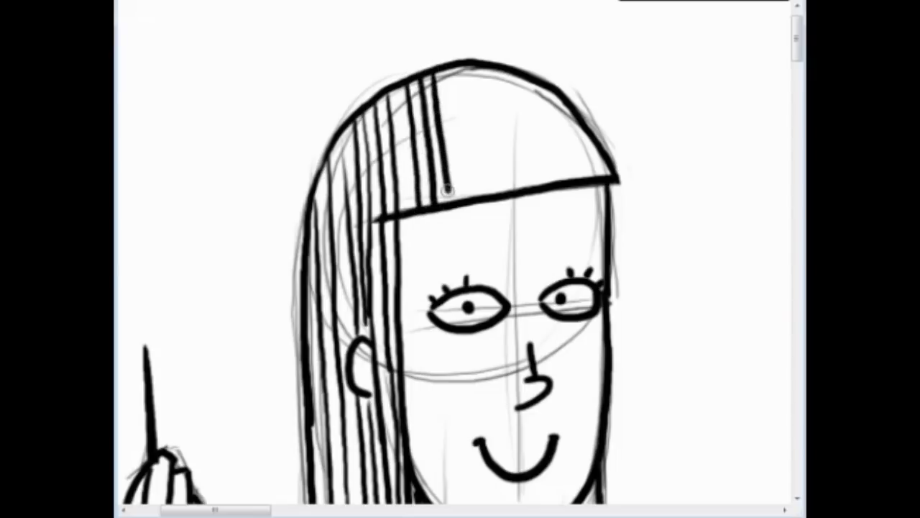
{"action": "left_click_drag", "start_coordinate": [448, 78], "coordinate": [473, 197]}
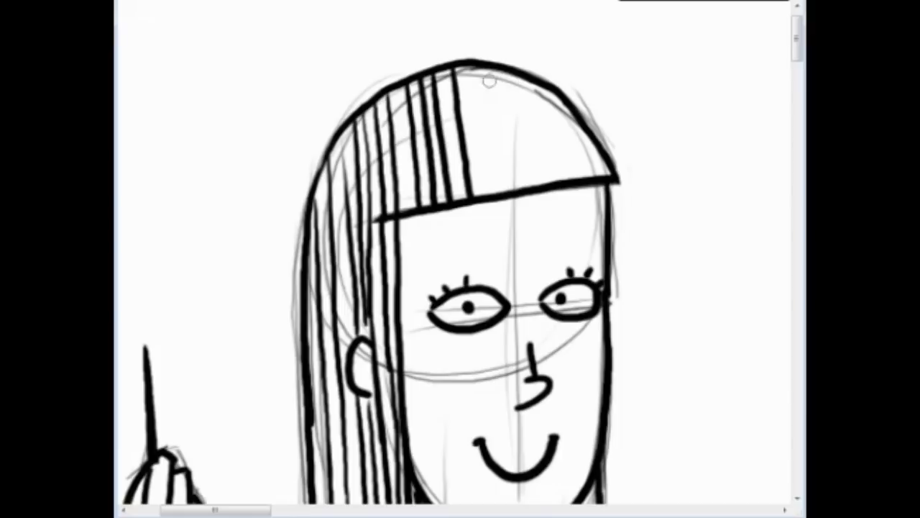
{"action": "left_click_drag", "start_coordinate": [469, 65], "coordinate": [495, 194]}
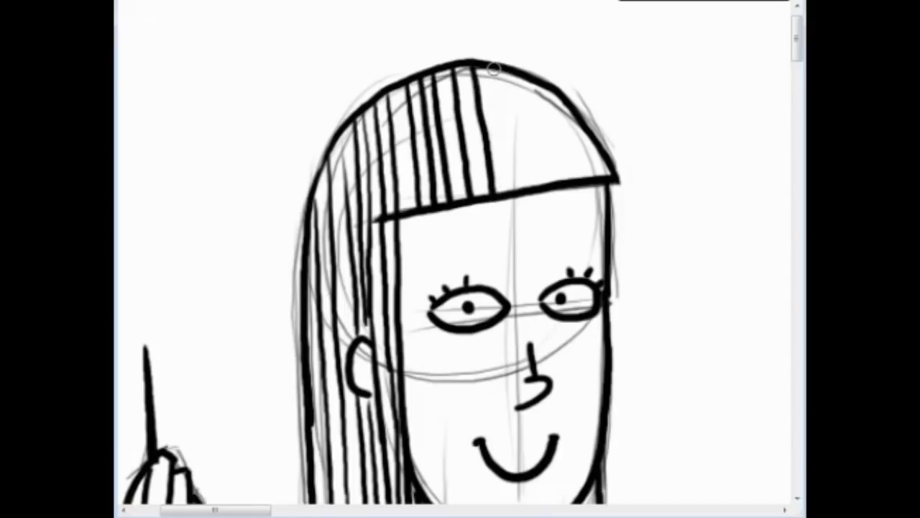
{"action": "left_click_drag", "start_coordinate": [494, 67], "coordinate": [515, 194]}
{"action": "left_click_drag", "start_coordinate": [509, 66], "coordinate": [539, 192]}
{"action": "mouse_move", "coordinate": [531, 76]}
{"action": "left_mouse_down"}
{"action": "mouse_move", "coordinate": [564, 191]}
{"action": "mouse_move", "coordinate": [573, 163]}
{"action": "mouse_move", "coordinate": [581, 185]}
{"action": "left_mouse_up"}
{"action": "left_click_drag", "start_coordinate": [572, 114], "coordinate": [596, 167]}
- Ink vertical hair strands on both sides of the neck, filling the area between the chin and far shoulder
{"action": "left_click_drag", "start_coordinate": [493, 396], "coordinate": [416, 121]}
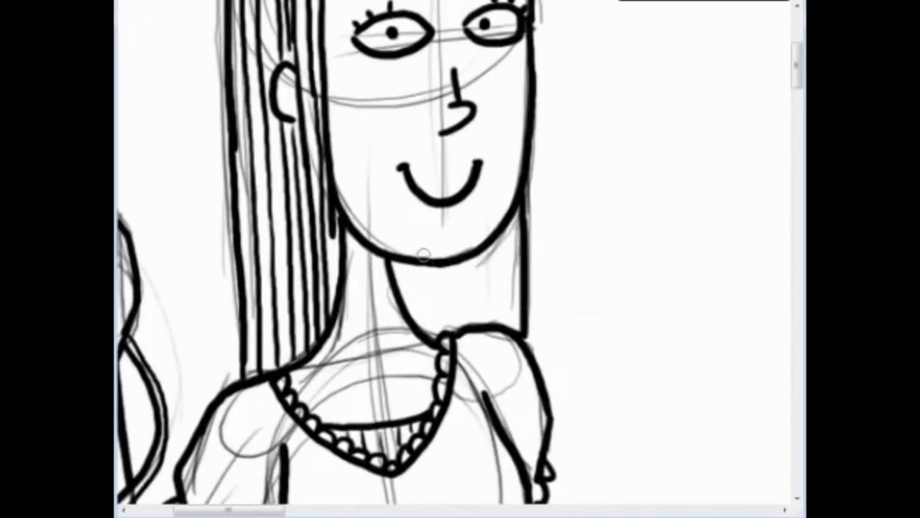
{"action": "left_click_drag", "start_coordinate": [331, 224], "coordinate": [337, 293]}
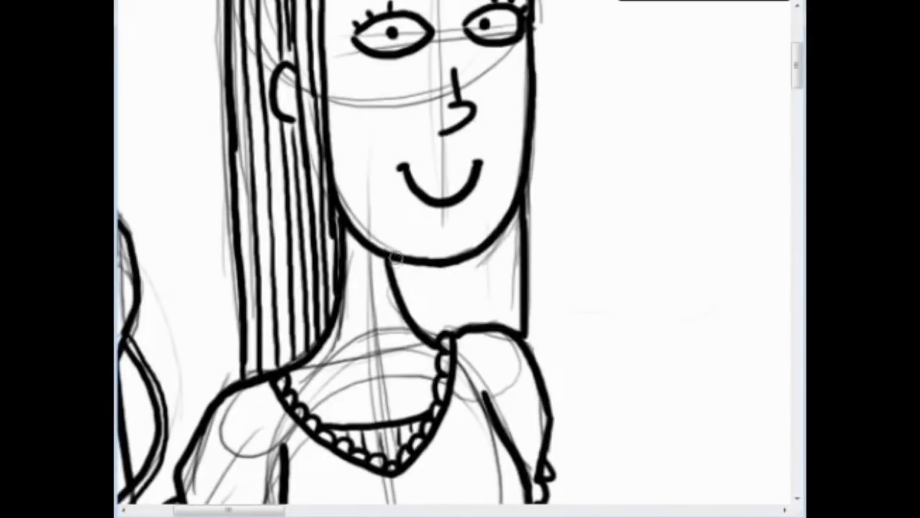
{"action": "left_click_drag", "start_coordinate": [403, 260], "coordinate": [429, 327]}
{"action": "mouse_move", "coordinate": [440, 263]}
{"action": "left_mouse_down"}
{"action": "mouse_move", "coordinate": [443, 327]}
{"action": "mouse_move", "coordinate": [461, 323]}
{"action": "left_mouse_up"}
{"action": "left_click_drag", "start_coordinate": [475, 253], "coordinate": [478, 323]}
{"action": "left_click_drag", "start_coordinate": [491, 239], "coordinate": [496, 326]}
{"action": "left_click_drag", "start_coordinate": [507, 219], "coordinate": [513, 332]}
{"action": "mouse_move", "coordinate": [522, 262]}
{"action": "left_mouse_down"}
{"action": "mouse_move", "coordinate": [478, 4]}
{"action": "mouse_move", "coordinate": [501, 330]}
{"action": "mouse_move", "coordinate": [528, 515]}
{"action": "mouse_move", "coordinate": [556, 436]}
{"action": "left_mouse_up"}
- Try inking small dark marks beneath both eyes, undoing each attempt
{"action": "left_click_drag", "start_coordinate": [585, 483], "coordinate": [546, 410]}
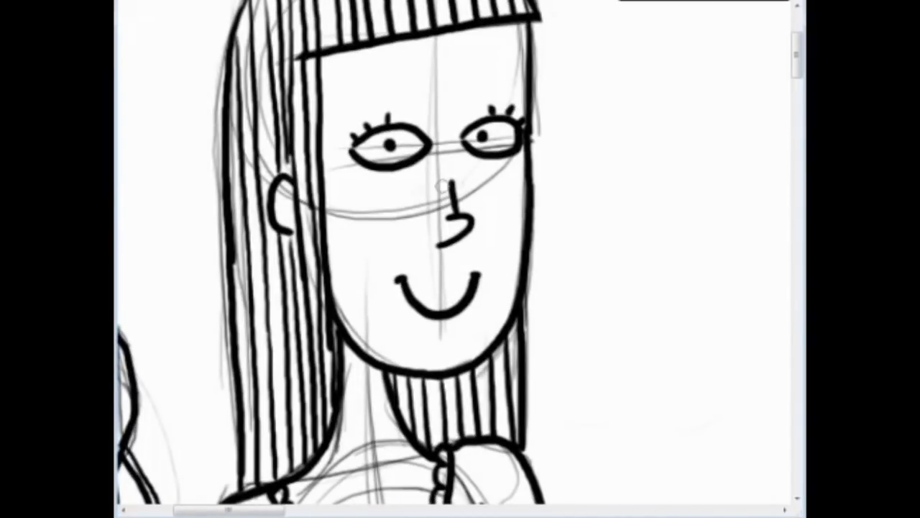
{"action": "left_click_drag", "start_coordinate": [392, 174], "coordinate": [386, 180]}
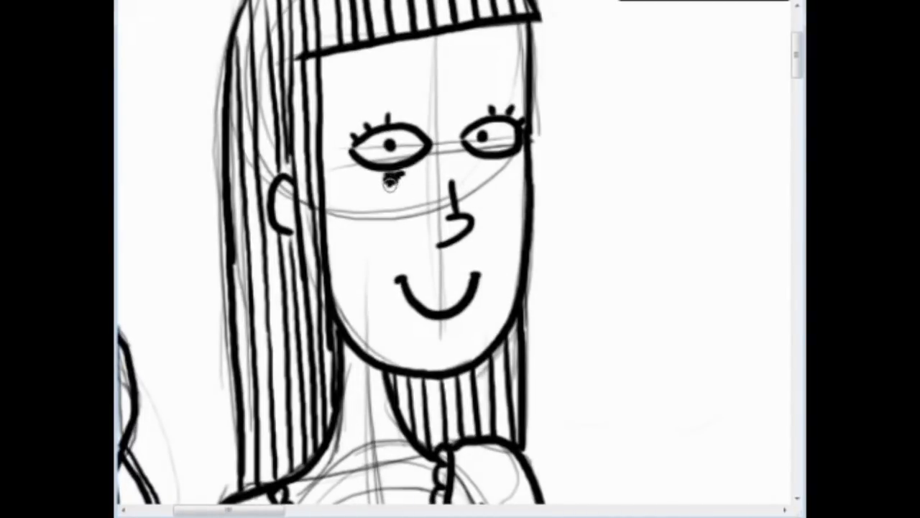
{"action": "key", "text": "ctrl+z"}
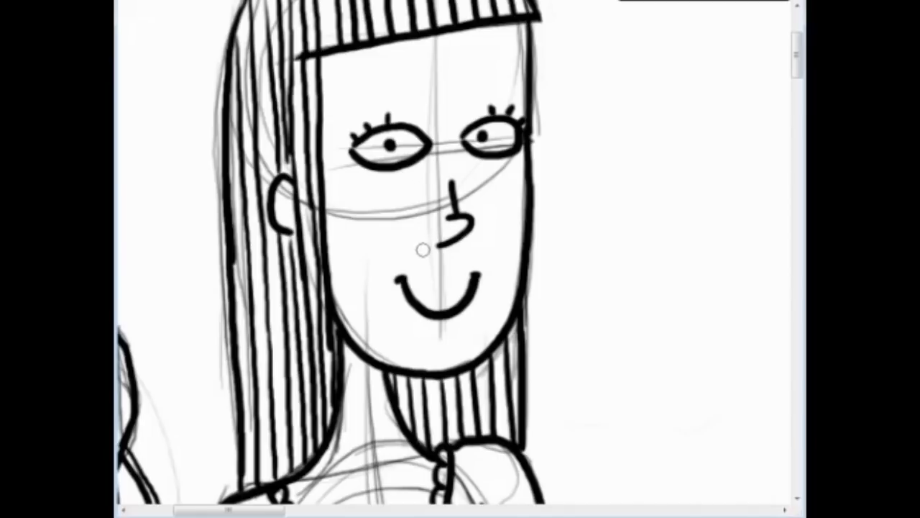
{"action": "left_click_drag", "start_coordinate": [499, 160], "coordinate": [514, 188]}
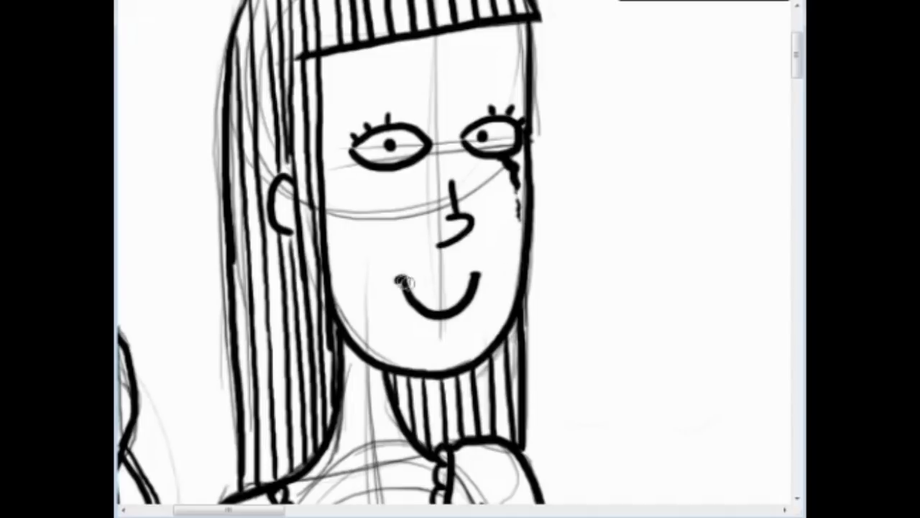
{"action": "key", "text": "ctrl+z"}
{"action": "scroll", "coordinate": [432, 207], "scroll_direction": "up", "scroll_amount": 2}
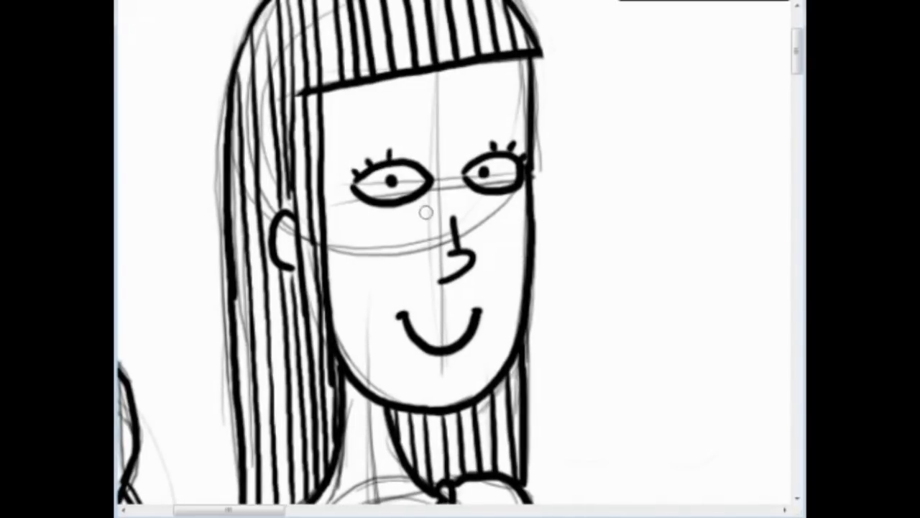
{"action": "mouse_move", "coordinate": [442, 331]}
{"action": "left_mouse_down"}
{"action": "mouse_move", "coordinate": [499, 72]}
{"action": "mouse_move", "coordinate": [661, 24]}
{"action": "mouse_move", "coordinate": [609, 215]}
{"action": "left_mouse_up"}
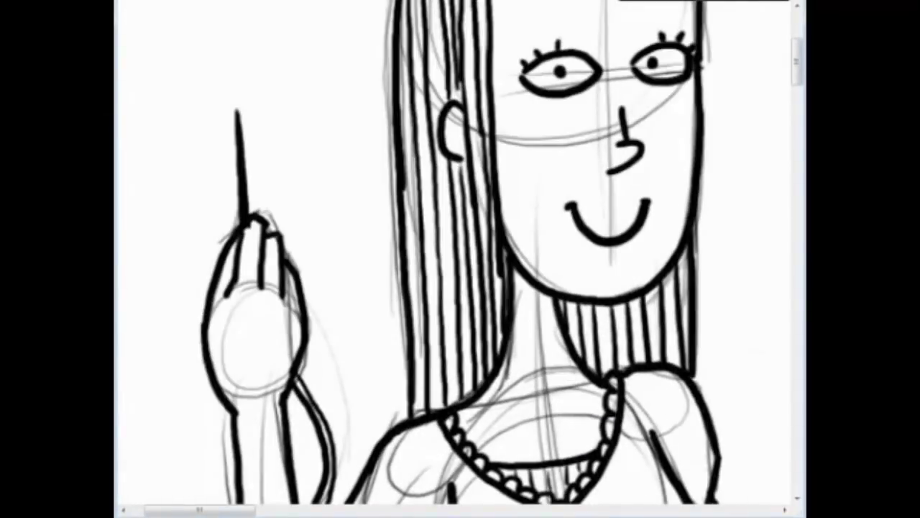
{"action": "key", "text": "ctrl+minus"}
{"action": "scroll", "coordinate": [460, 259], "scroll_direction": "up", "scroll_amount": 1}
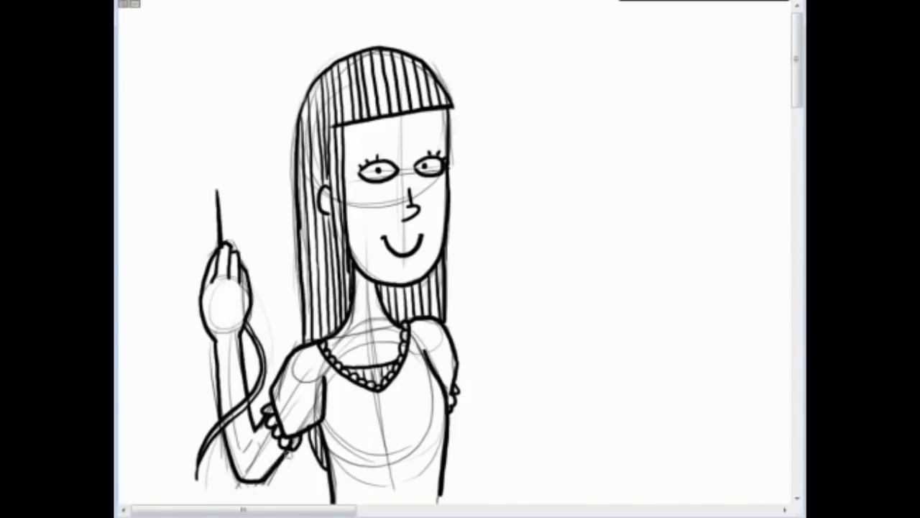
- Examine the inked woman from head to waist and the blank canvas beside her for missing details
{"action": "scroll", "coordinate": [460, 259], "scroll_direction": "right", "scroll_amount": 5}
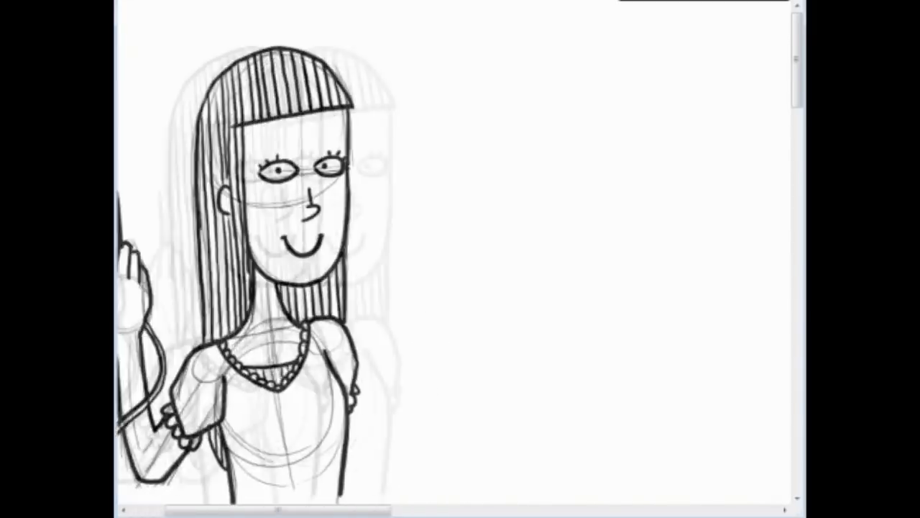
{"action": "scroll", "coordinate": [460, 259], "scroll_direction": "left", "scroll_amount": 3}
{"action": "scroll", "coordinate": [461, 259], "scroll_direction": "right", "scroll_amount": 3}
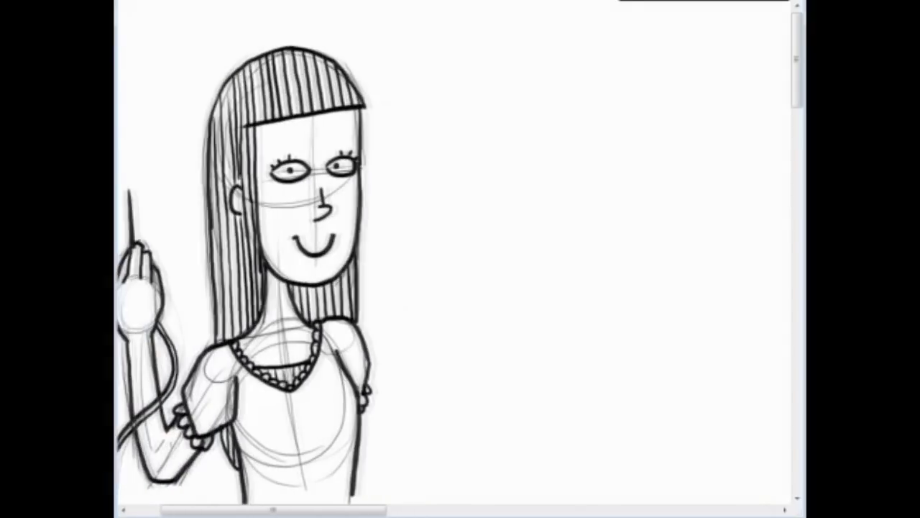
{"action": "scroll", "coordinate": [460, 258], "scroll_direction": "right", "scroll_amount": 3}
{"action": "scroll", "coordinate": [460, 258], "scroll_direction": "left", "scroll_amount": 4}
{"action": "key", "text": "ctrl+plus"}
{"action": "scroll", "coordinate": [460, 259], "scroll_direction": "down", "scroll_amount": 3}
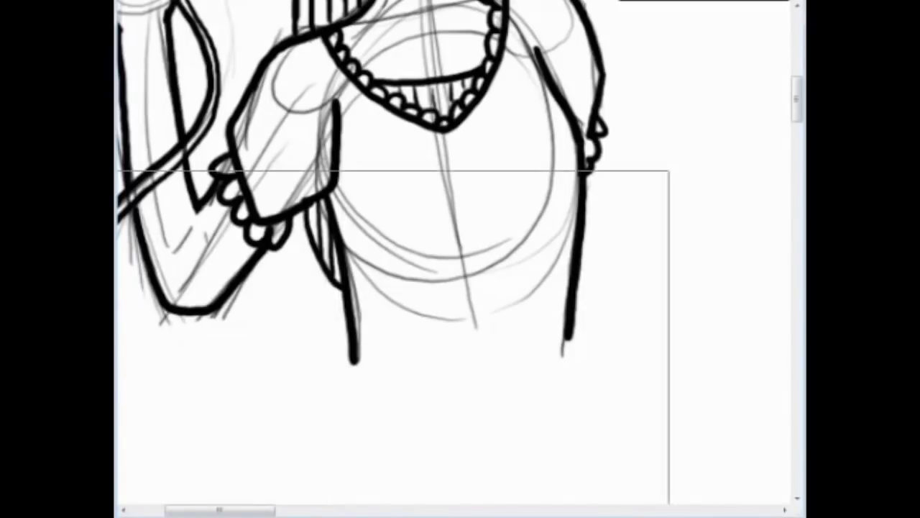
{"action": "scroll", "coordinate": [460, 259], "scroll_direction": "down", "scroll_amount": 2}
{"action": "scroll", "coordinate": [460, 259], "scroll_direction": "right", "scroll_amount": 4}
{"action": "scroll", "coordinate": [460, 259], "scroll_direction": "right", "scroll_amount": 2}
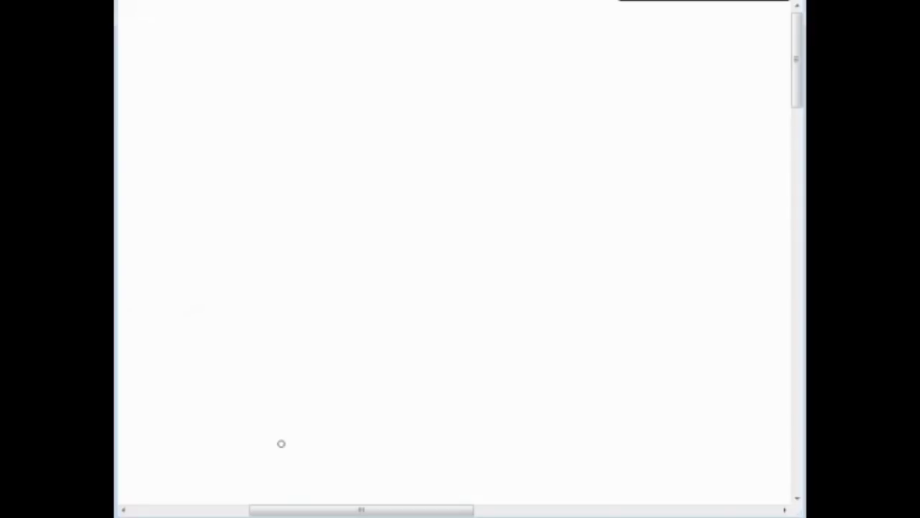
{"action": "left_click_drag", "start_coordinate": [361, 510], "coordinate": [246, 510]}
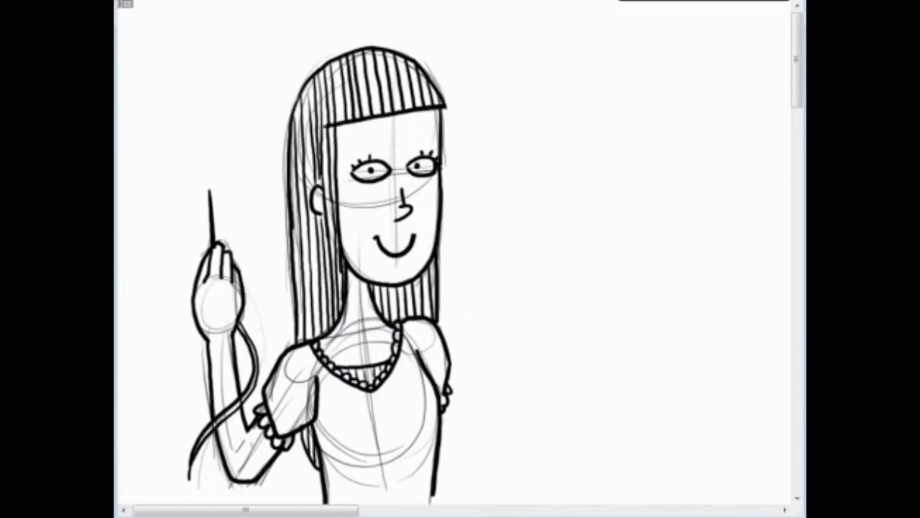
- Try inking a small hooked mark at the base of the neck, and undo it
{"action": "key", "text": "ctrl+plus"}
{"action": "left_click_drag", "start_coordinate": [372, 238], "coordinate": [551, 237]}
{"action": "scroll", "coordinate": [460, 259], "scroll_direction": "up", "scroll_amount": 10}
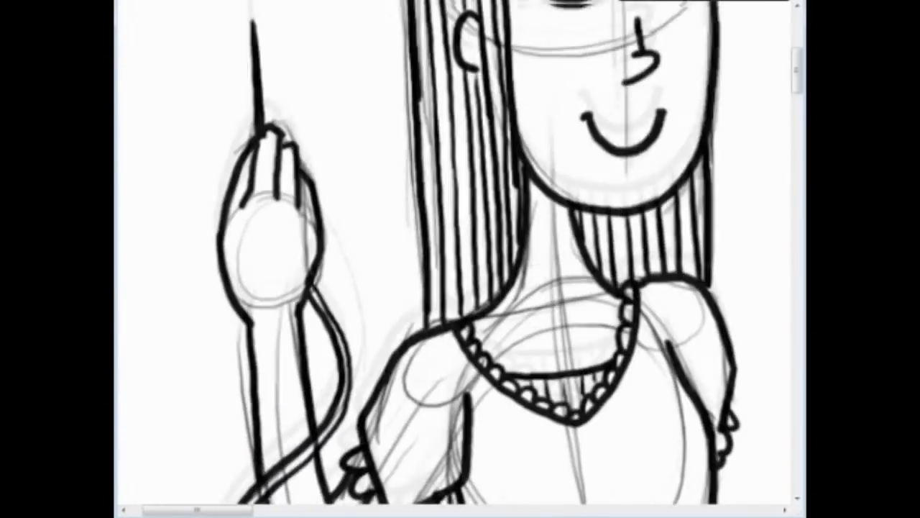
{"action": "scroll", "coordinate": [327, 253], "scroll_direction": "down", "scroll_amount": 6}
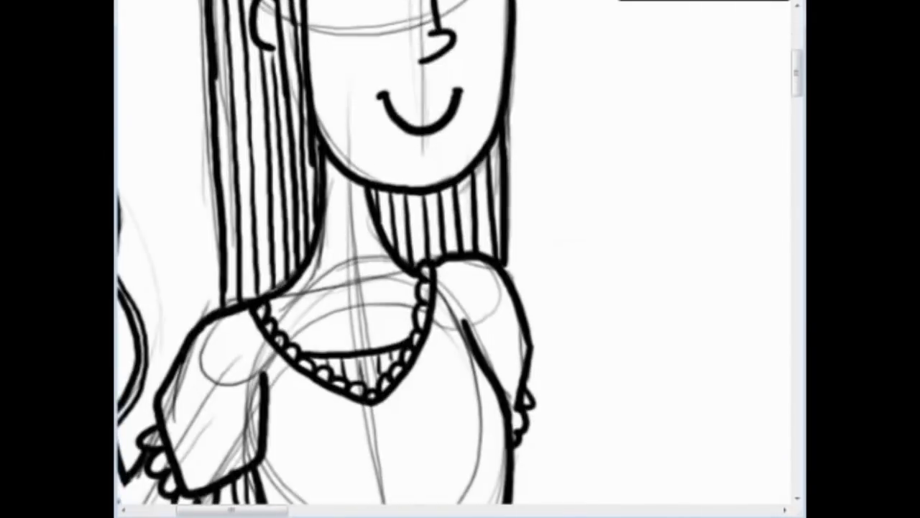
{"action": "scroll", "coordinate": [327, 253], "scroll_direction": "up", "scroll_amount": 2}
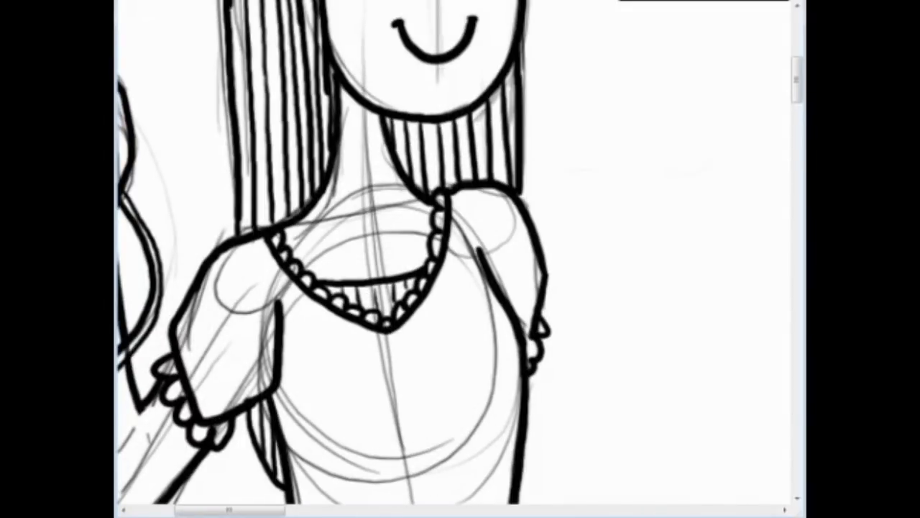
{"action": "mouse_move", "coordinate": [354, 173]}
{"action": "left_mouse_down"}
{"action": "mouse_move", "coordinate": [359, 205]}
{"action": "mouse_move", "coordinate": [386, 203]}
{"action": "left_mouse_up"}
{"action": "scroll", "coordinate": [327, 258], "scroll_direction": "up", "scroll_amount": 5}
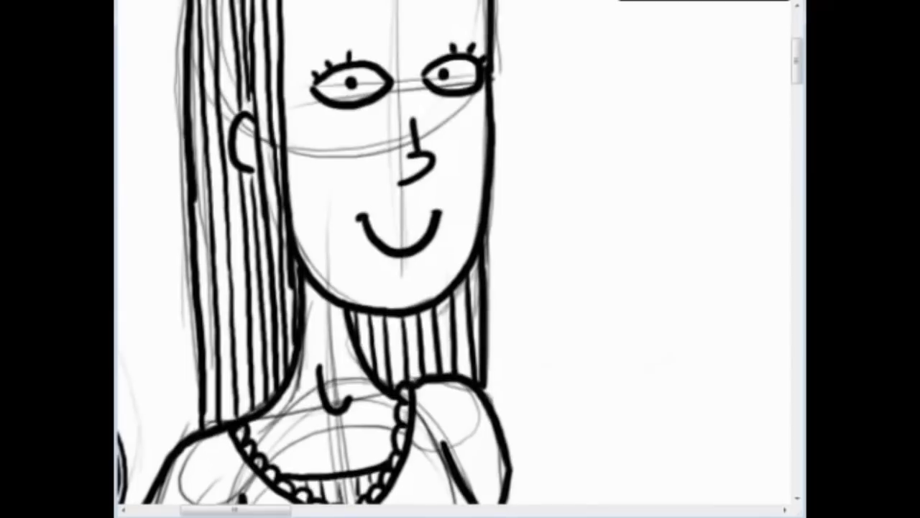
{"action": "scroll", "coordinate": [373, 330], "scroll_direction": "up", "scroll_amount": 3}
{"action": "scroll", "coordinate": [373, 330], "scroll_direction": "down", "scroll_amount": 4}
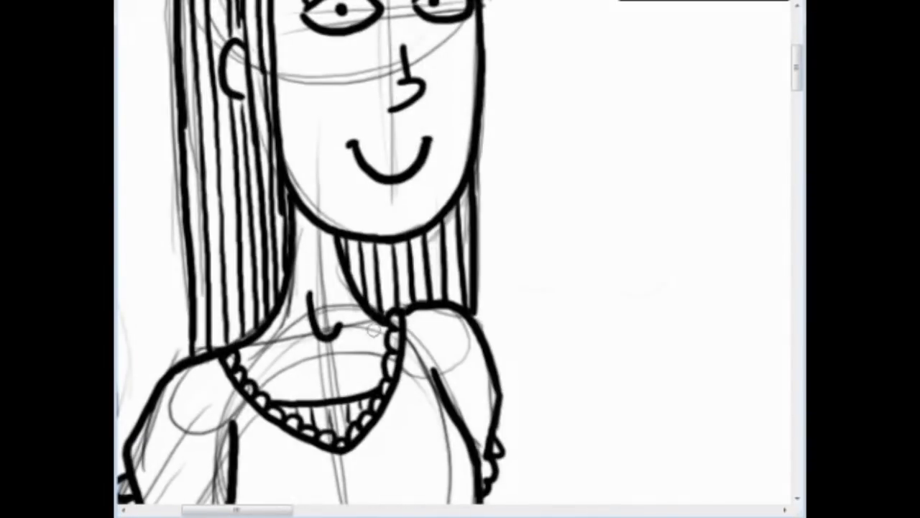
{"action": "key", "text": "ctrl+z"}
- Extend both inner sleeve seams up toward the neckline and ink three pointed fold marks on the sleeve of the raised arm
{"action": "scroll", "coordinate": [460, 259], "scroll_direction": "down", "scroll_amount": 5}
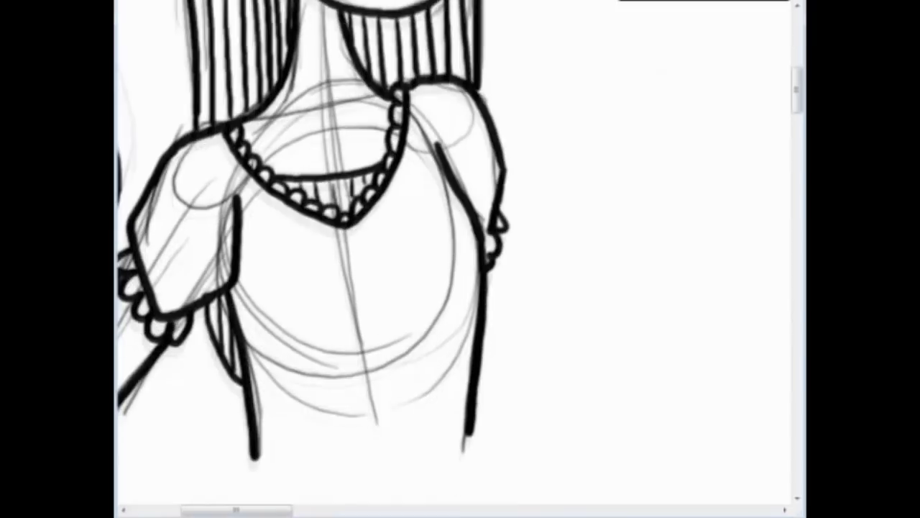
{"action": "scroll", "coordinate": [460, 259], "scroll_direction": "up", "scroll_amount": 3}
{"action": "scroll", "coordinate": [453, 255], "scroll_direction": "up", "scroll_amount": 2}
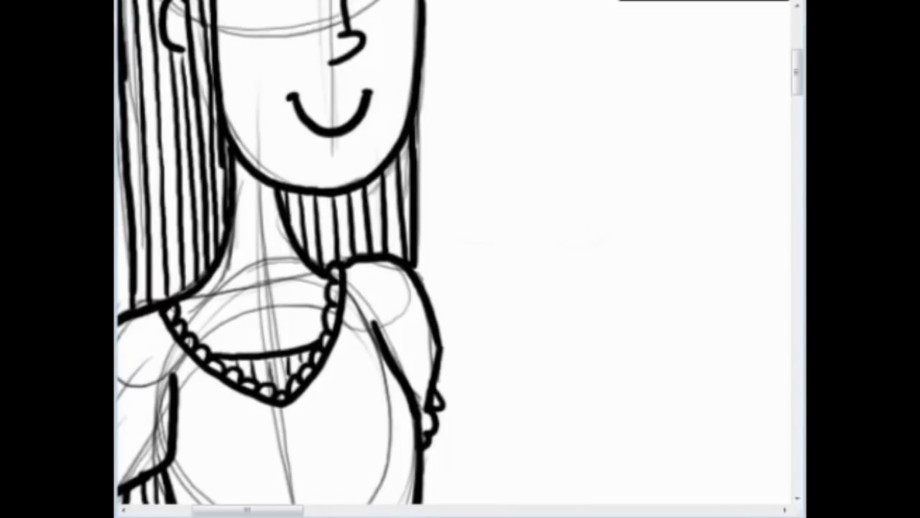
{"action": "scroll", "coordinate": [453, 255], "scroll_direction": "down", "scroll_amount": 3}
{"action": "scroll", "coordinate": [366, 262], "scroll_direction": "up", "scroll_amount": 2}
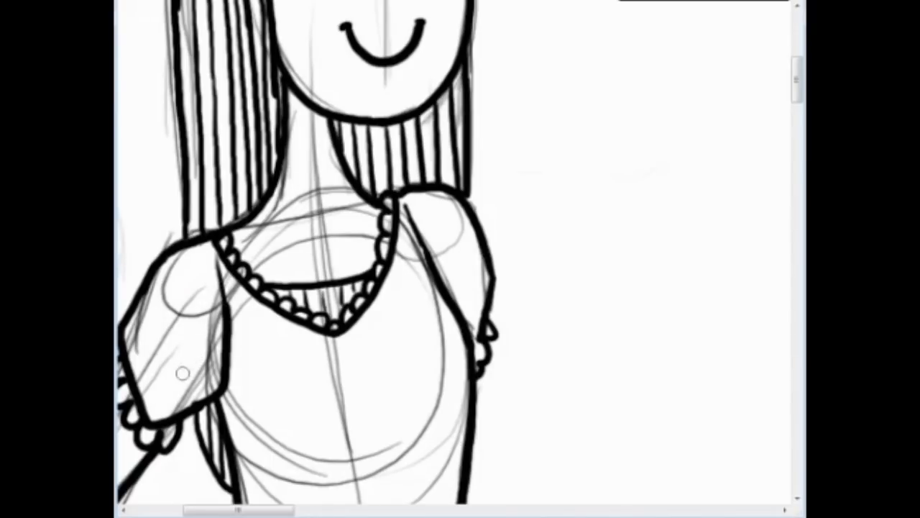
{"action": "left_click_drag", "start_coordinate": [202, 379], "coordinate": [207, 344]}
{"action": "left_click_drag", "start_coordinate": [158, 381], "coordinate": [180, 331]}
{"action": "left_click_drag", "start_coordinate": [137, 360], "coordinate": [160, 311]}
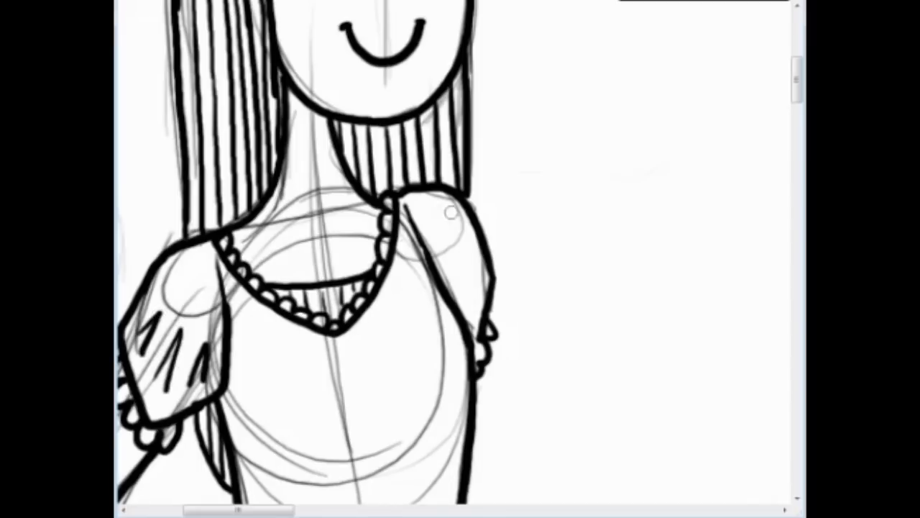
- Ink short slanted fold marks on the far sleeve, between the shoulder and the ruffled cuff
{"action": "left_click_drag", "start_coordinate": [460, 235], "coordinate": [477, 261]}
{"action": "left_click_drag", "start_coordinate": [453, 294], "coordinate": [467, 266]}
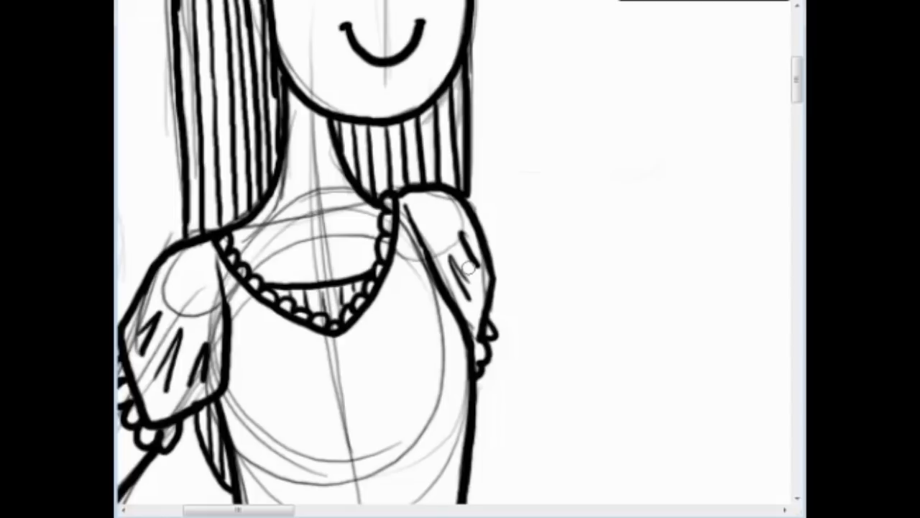
{"action": "mouse_move", "coordinate": [469, 268]}
{"action": "left_mouse_down"}
{"action": "mouse_move", "coordinate": [392, 363]}
{"action": "mouse_move", "coordinate": [232, 515]}
{"action": "mouse_move", "coordinate": [434, 305]}
{"action": "mouse_move", "coordinate": [352, 379]}
{"action": "left_mouse_up"}
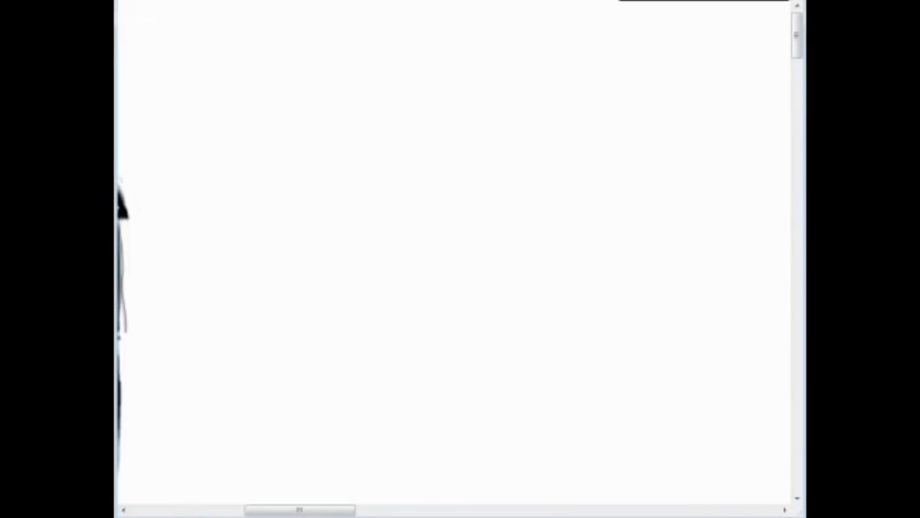
{"action": "key", "text": "ctrl+minus"}
{"action": "scroll", "coordinate": [453, 258], "scroll_direction": "right", "scroll_amount": 3}
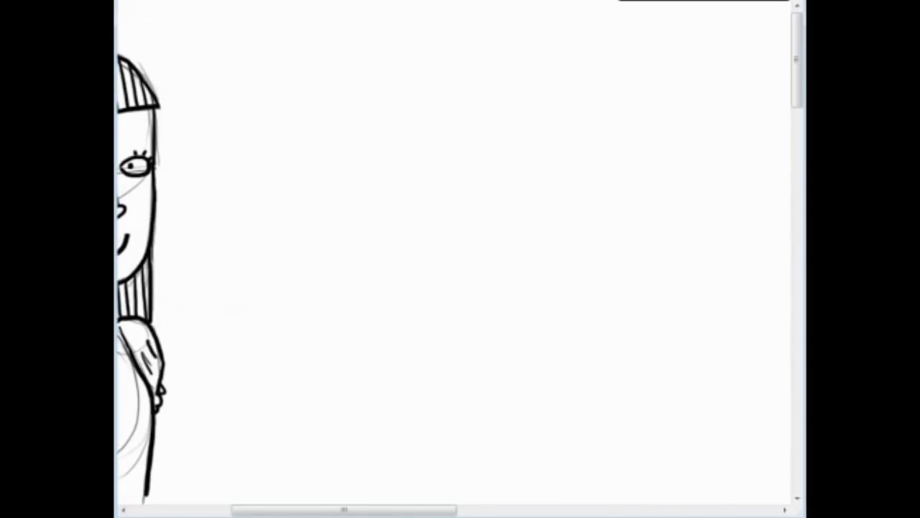